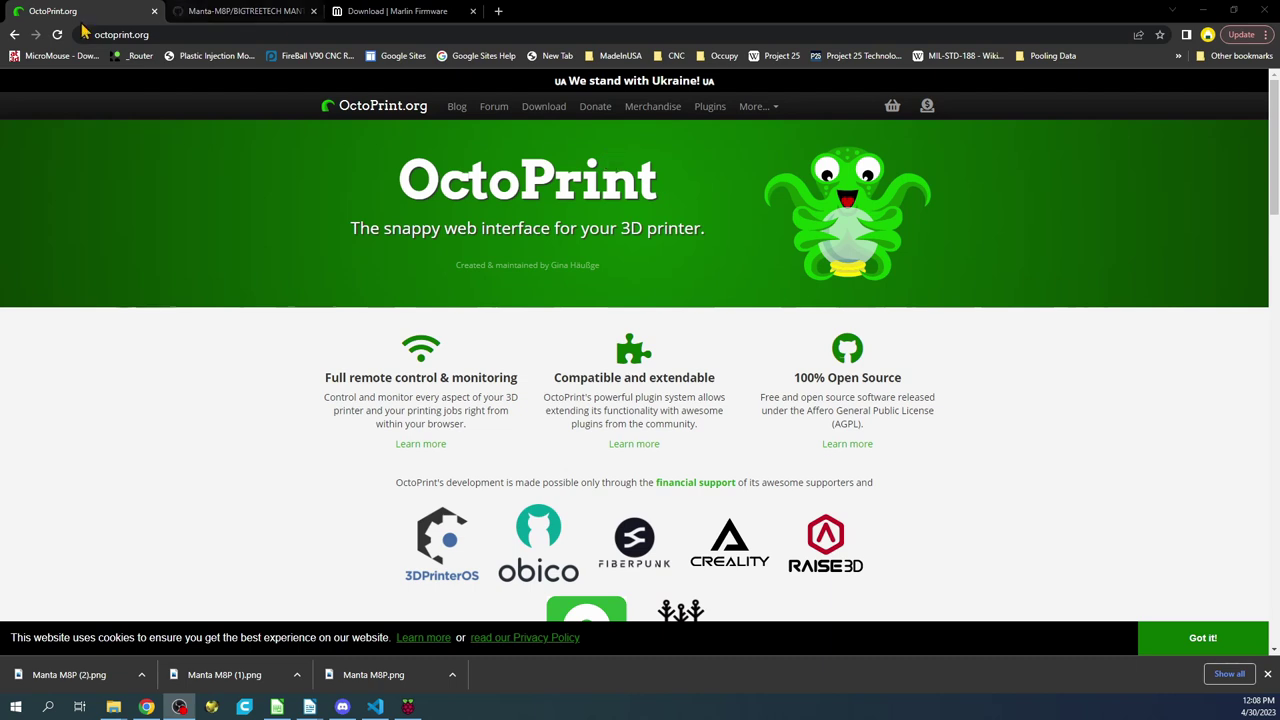
Open the download and setup page on octoprint.org
{"action": "left_click", "coordinate": [149, 37]}
{"action": "double_click", "coordinate": [149, 37]}
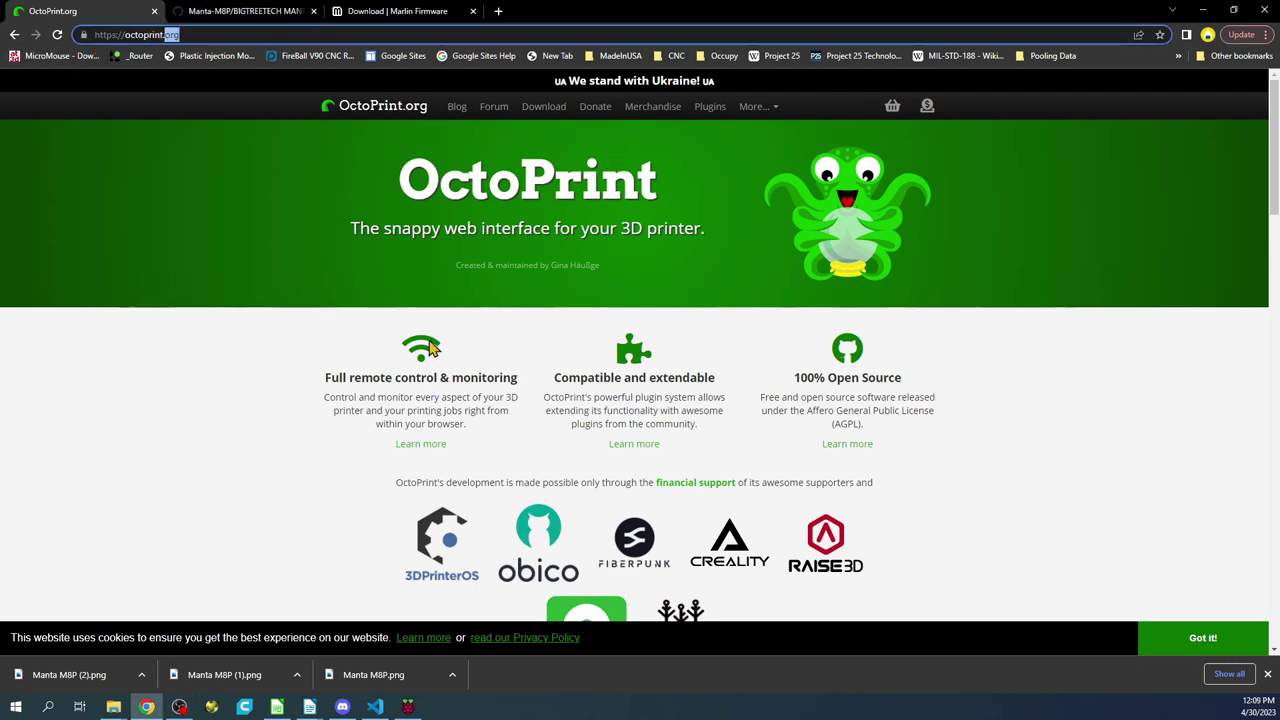
{"action": "double_click", "coordinate": [146, 35]}
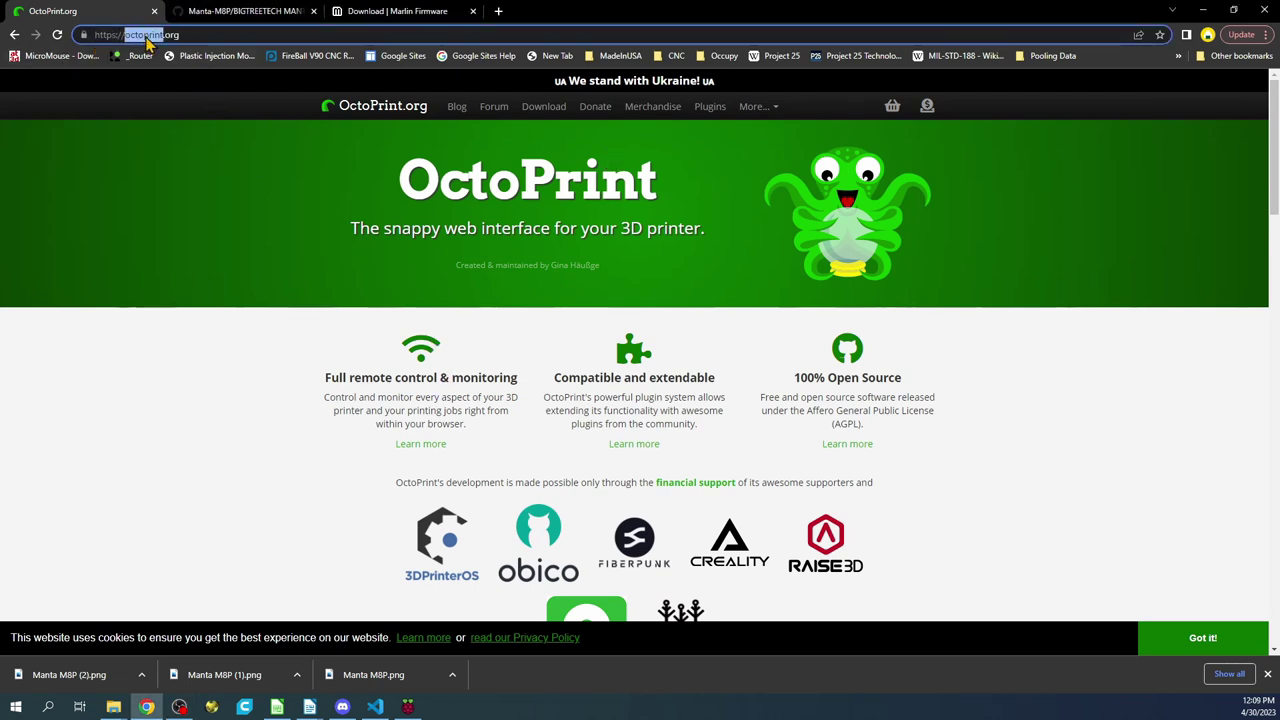
{"action": "triple_click", "coordinate": [146, 38]}
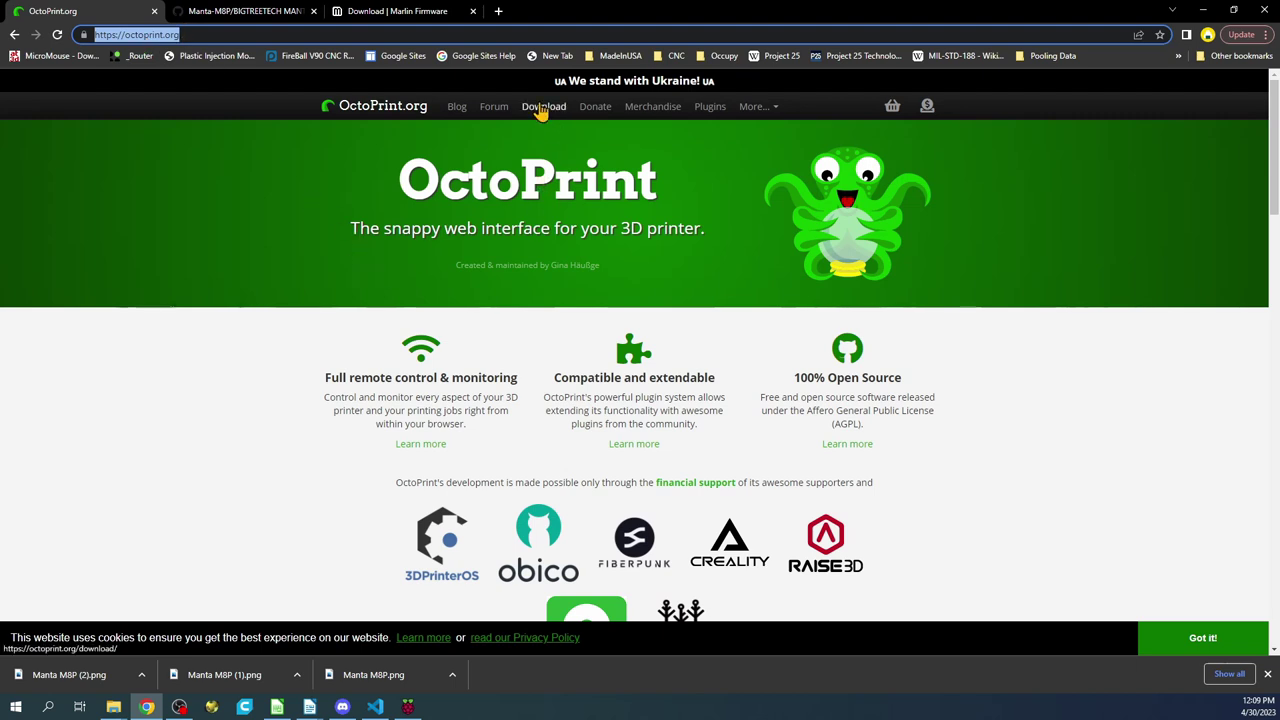
{"action": "left_click", "coordinate": [543, 107]}
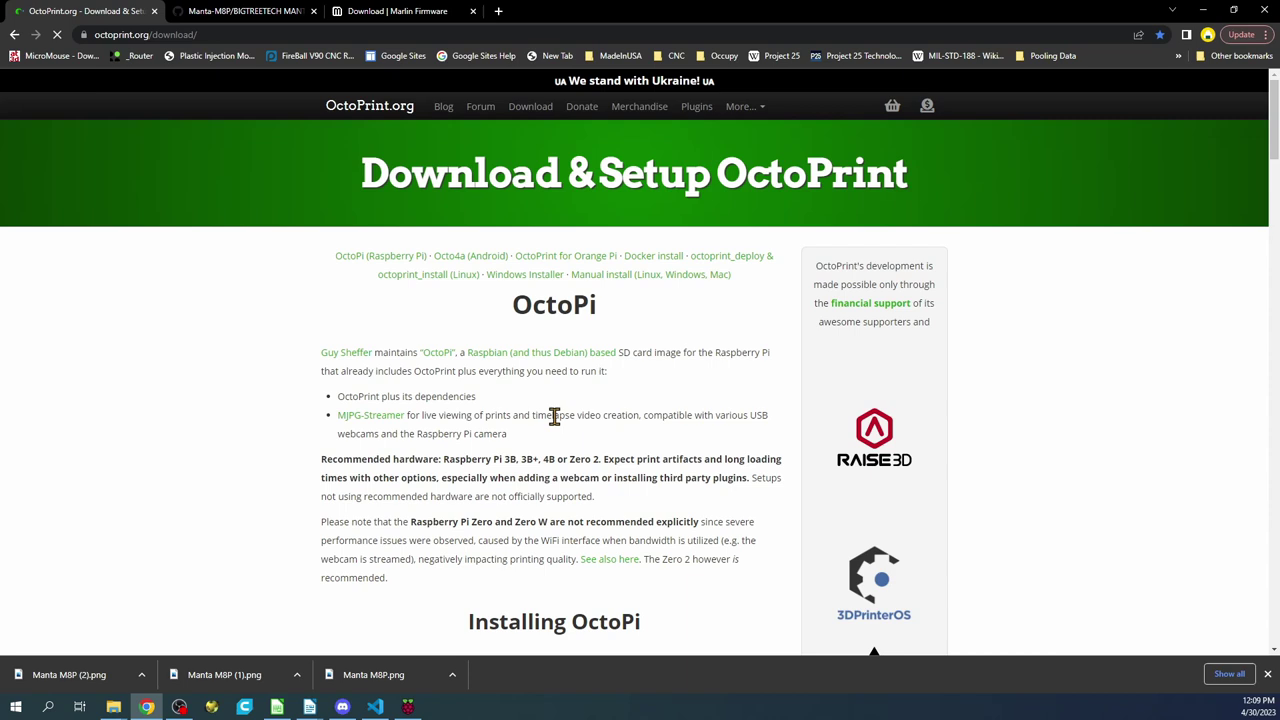
Review the Stable OctoPi image section, the Raspberry Pi Imager installation instructions and the recommended hardware paragraph
{"action": "scroll", "coordinate": [555, 415], "scroll_direction": "down", "scroll_amount": 5}
{"action": "scroll", "coordinate": [557, 412], "scroll_direction": "down", "scroll_amount": 15}
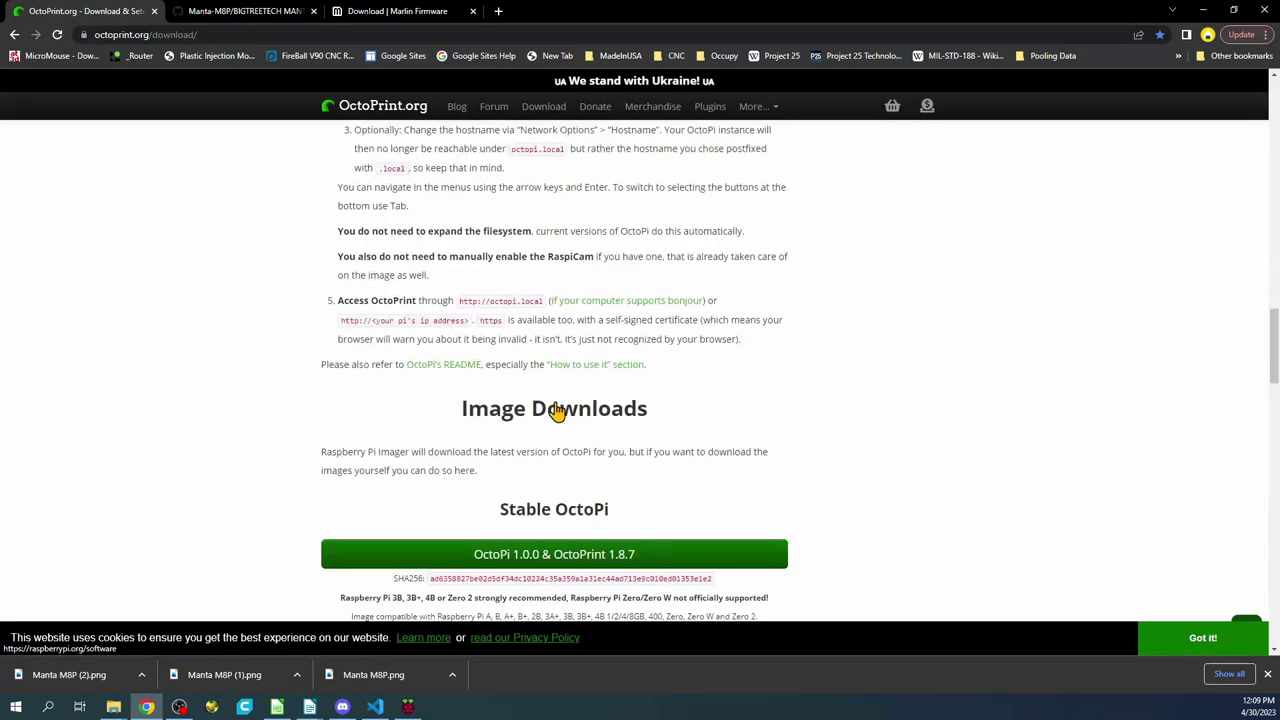
{"action": "scroll", "coordinate": [557, 412], "scroll_direction": "up", "scroll_amount": 2}
{"action": "scroll", "coordinate": [557, 412], "scroll_direction": "up", "scroll_amount": 1}
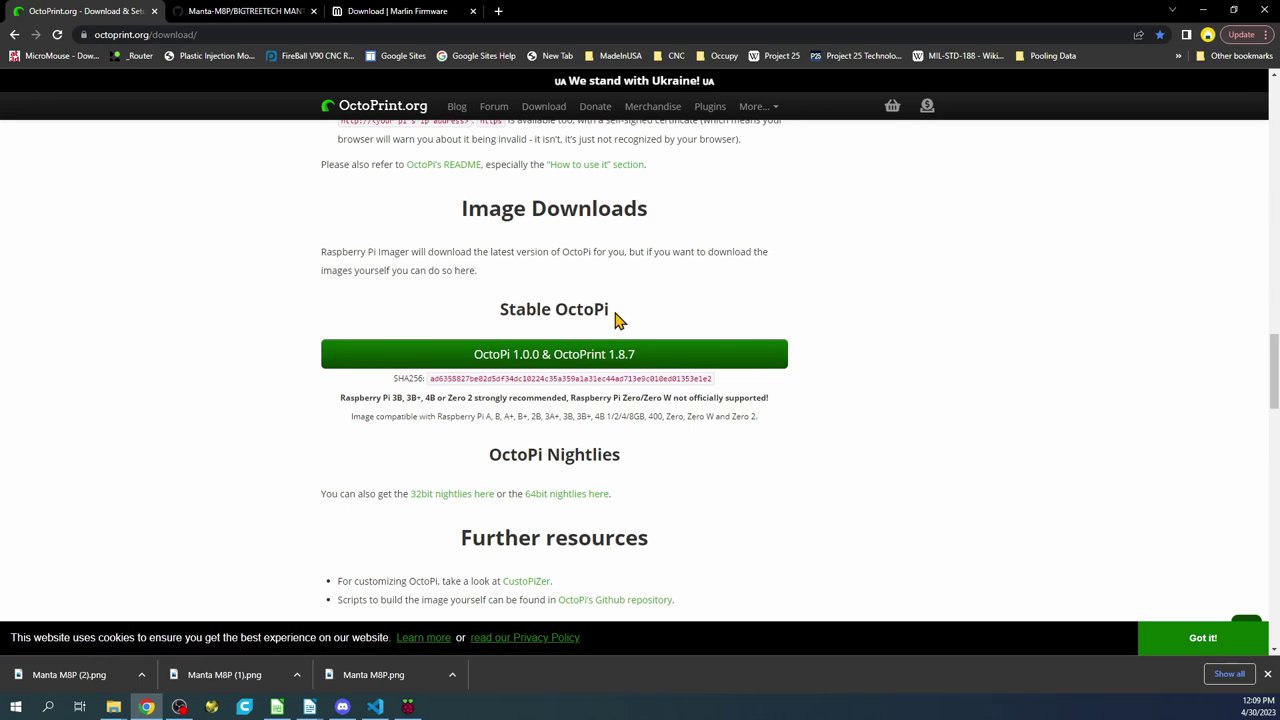
{"action": "left_click_drag", "start_coordinate": [612, 314], "coordinate": [507, 313]}
{"action": "scroll", "coordinate": [620, 323], "scroll_direction": "up", "scroll_amount": 10}
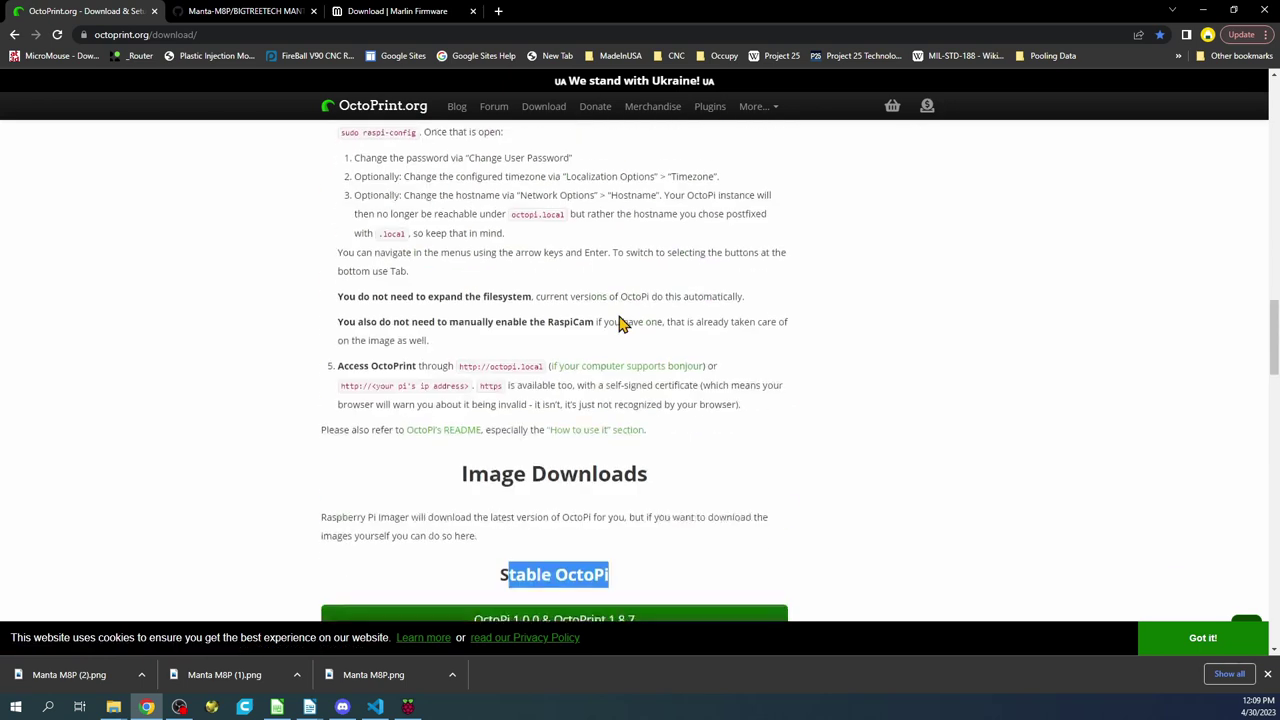
{"action": "scroll", "coordinate": [620, 323], "scroll_direction": "up", "scroll_amount": 10}
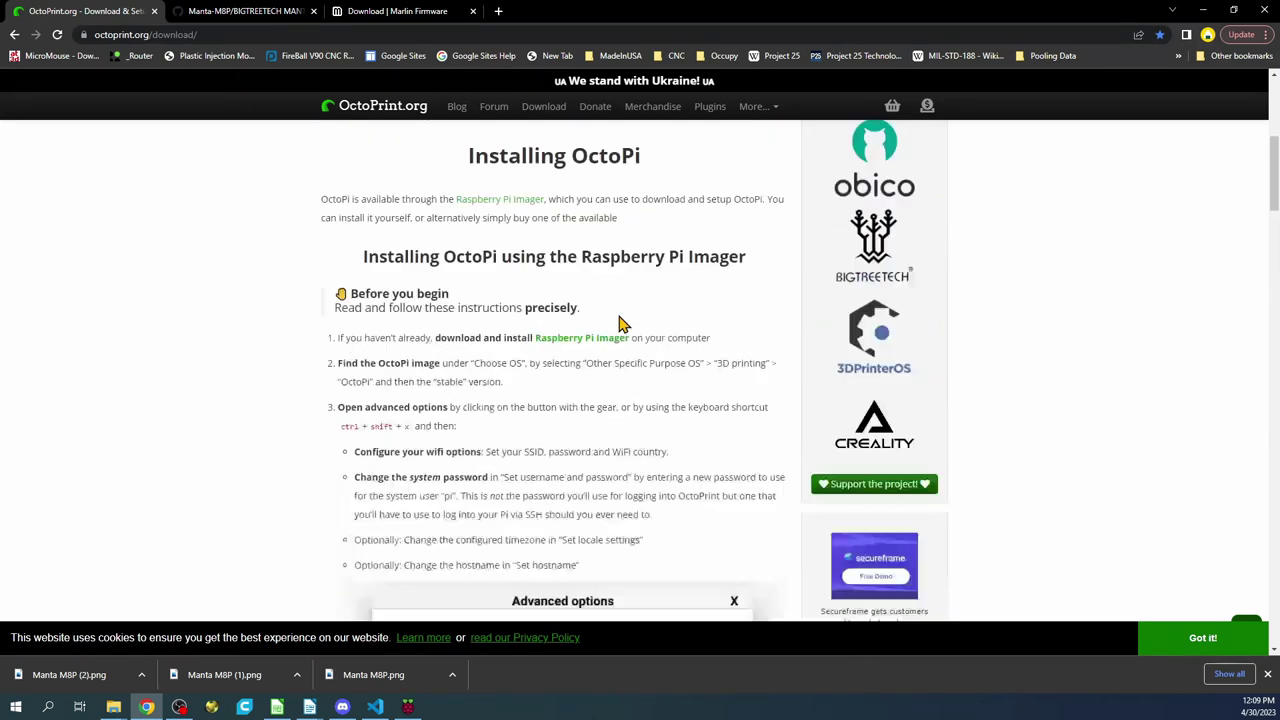
{"action": "scroll", "coordinate": [578, 386], "scroll_direction": "down", "scroll_amount": 2}
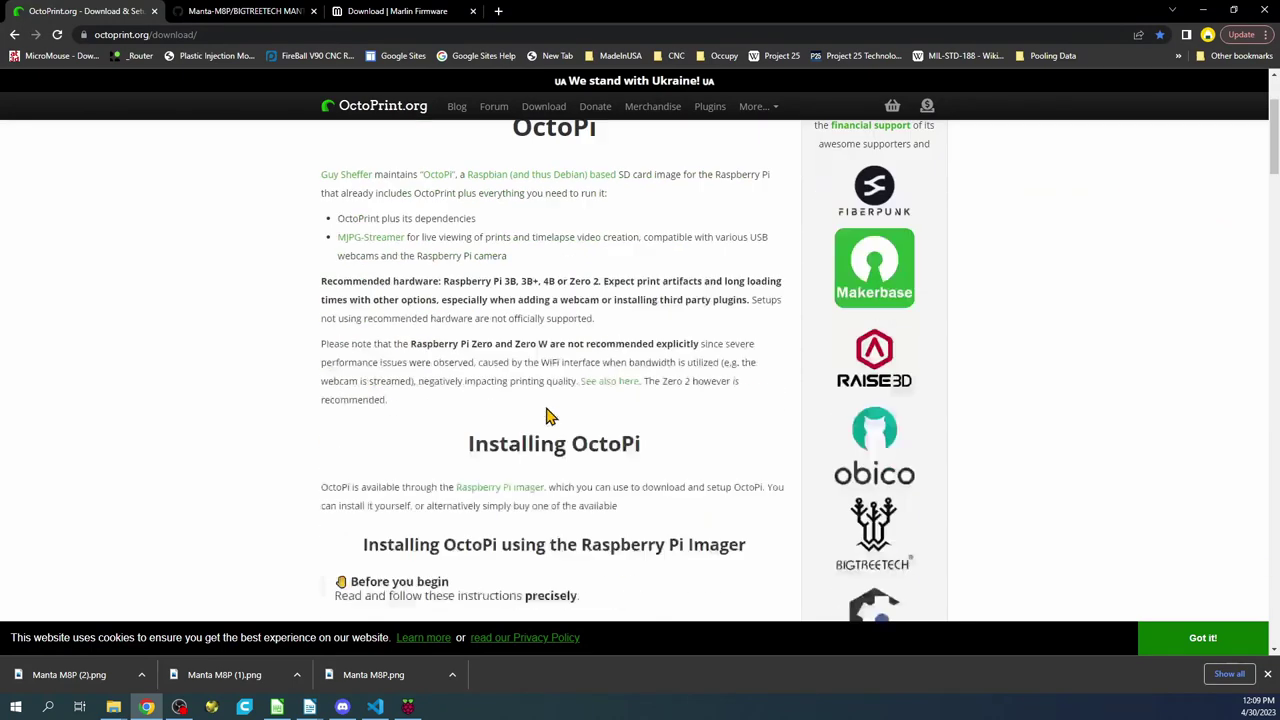
{"action": "left_click_drag", "start_coordinate": [314, 236], "coordinate": [793, 258]}
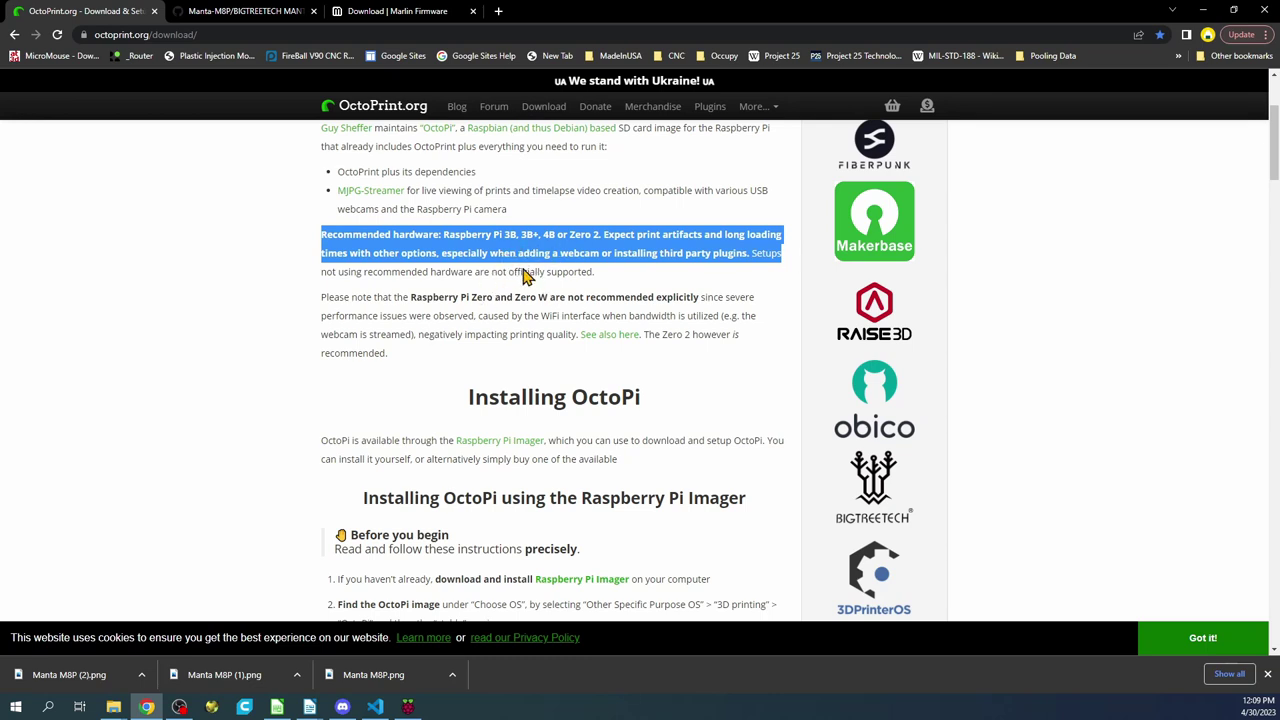
Download the stable OctoPi 1.0.0 & OctoPrint 1.8.7 image from the Image Downloads section
{"action": "scroll", "coordinate": [537, 314], "scroll_direction": "down", "scroll_amount": 15}
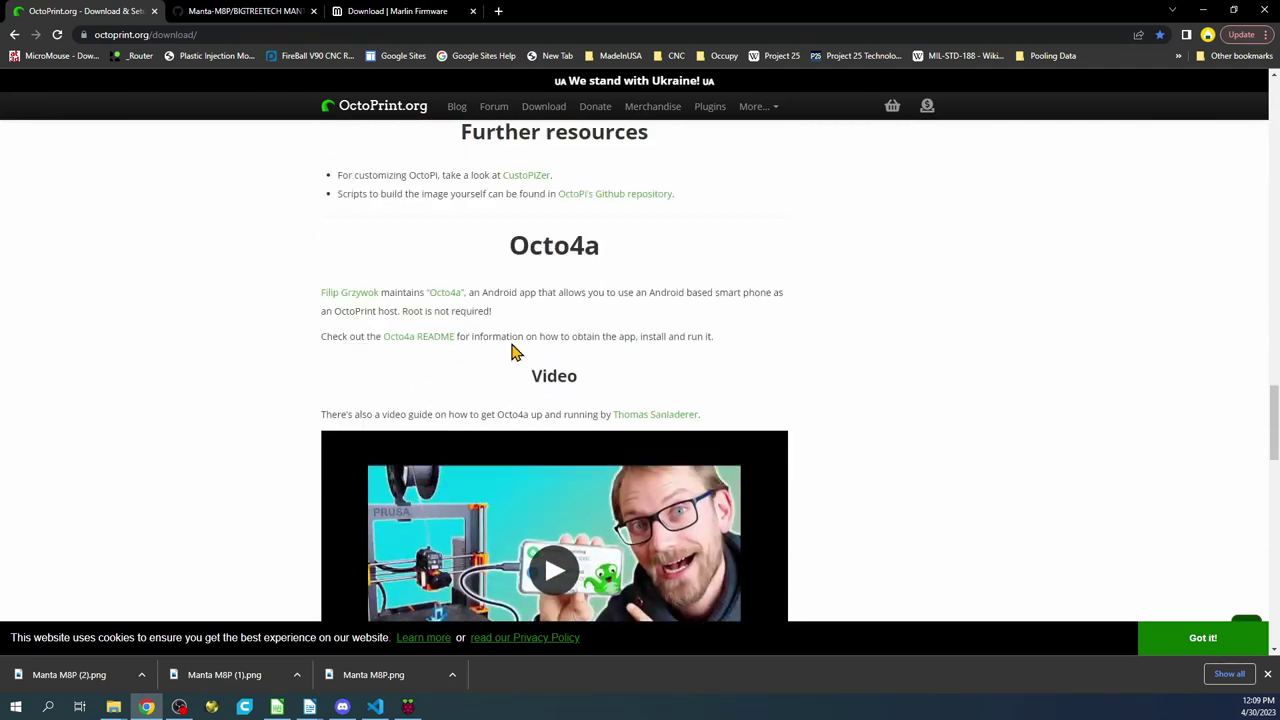
{"action": "scroll", "coordinate": [514, 351], "scroll_direction": "up", "scroll_amount": 4}
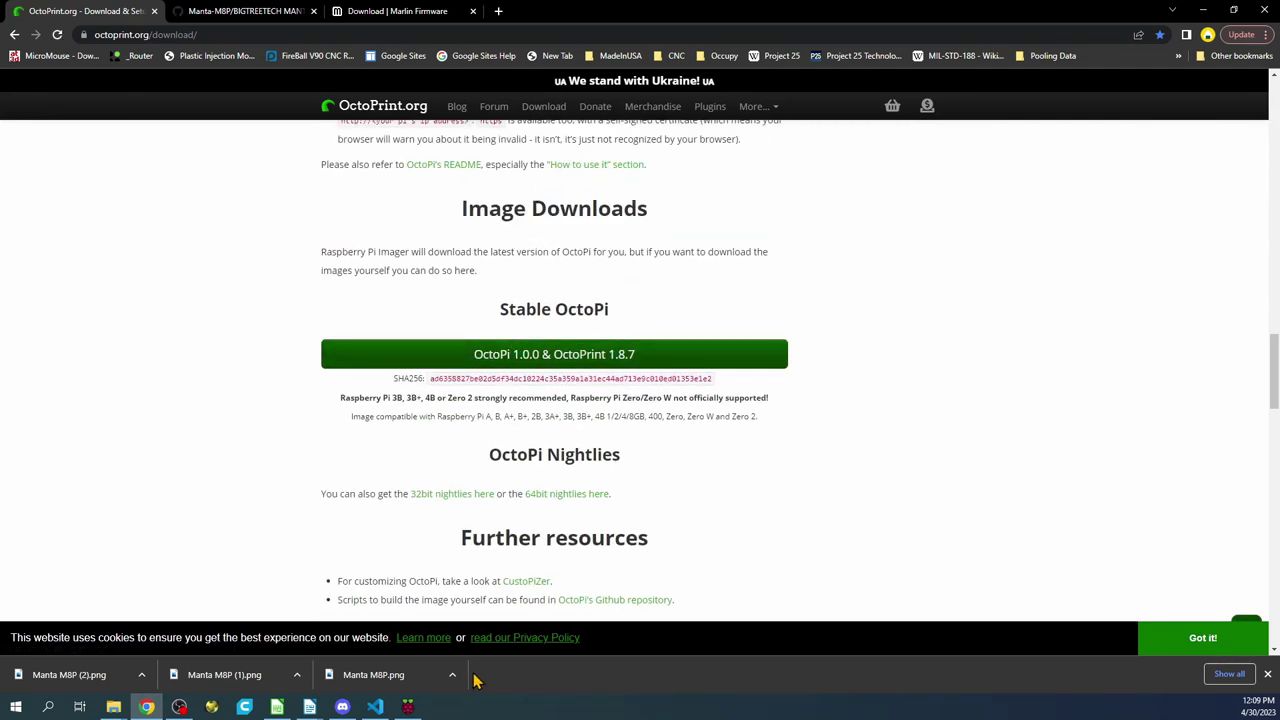
{"action": "left_click", "coordinate": [494, 372]}
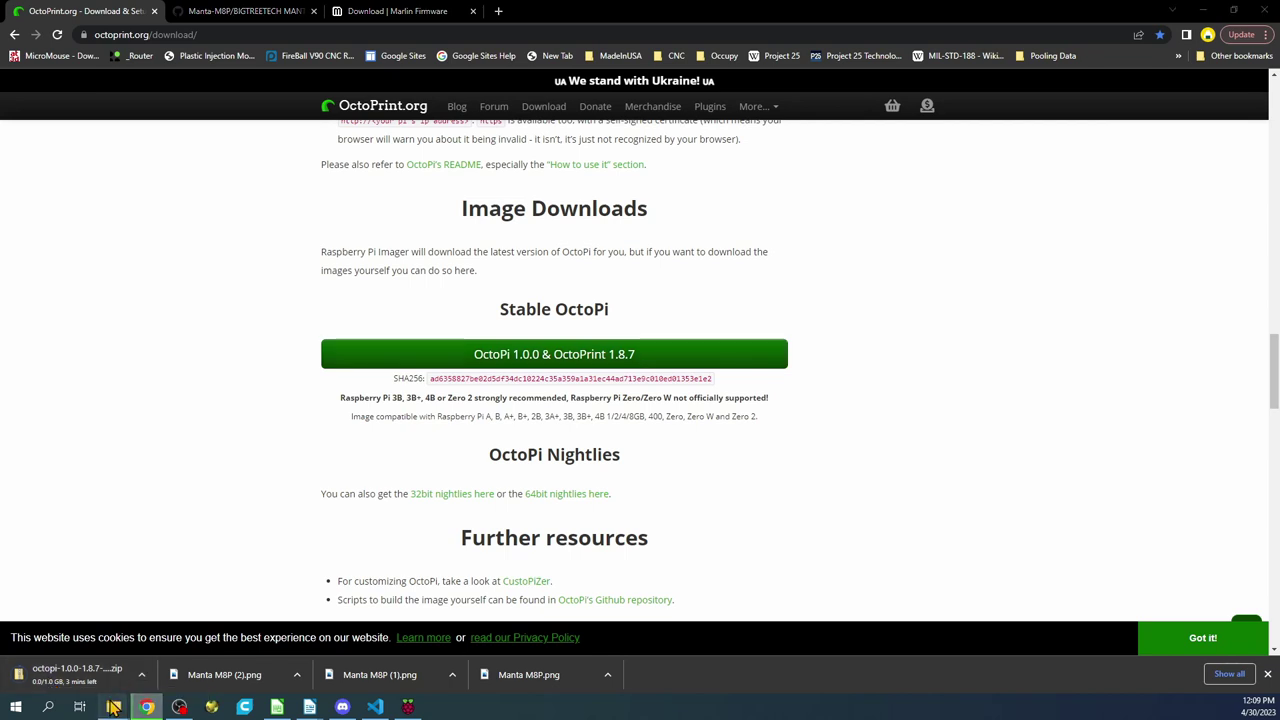
Switch to the Downloads folder in File Explorer and locate octopi-1.0.0-1.8.7-20230302160739.zip with its extracted folder
{"action": "mouse_move", "coordinate": [113, 706]}
{"action": "left_click", "coordinate": [165, 651]}
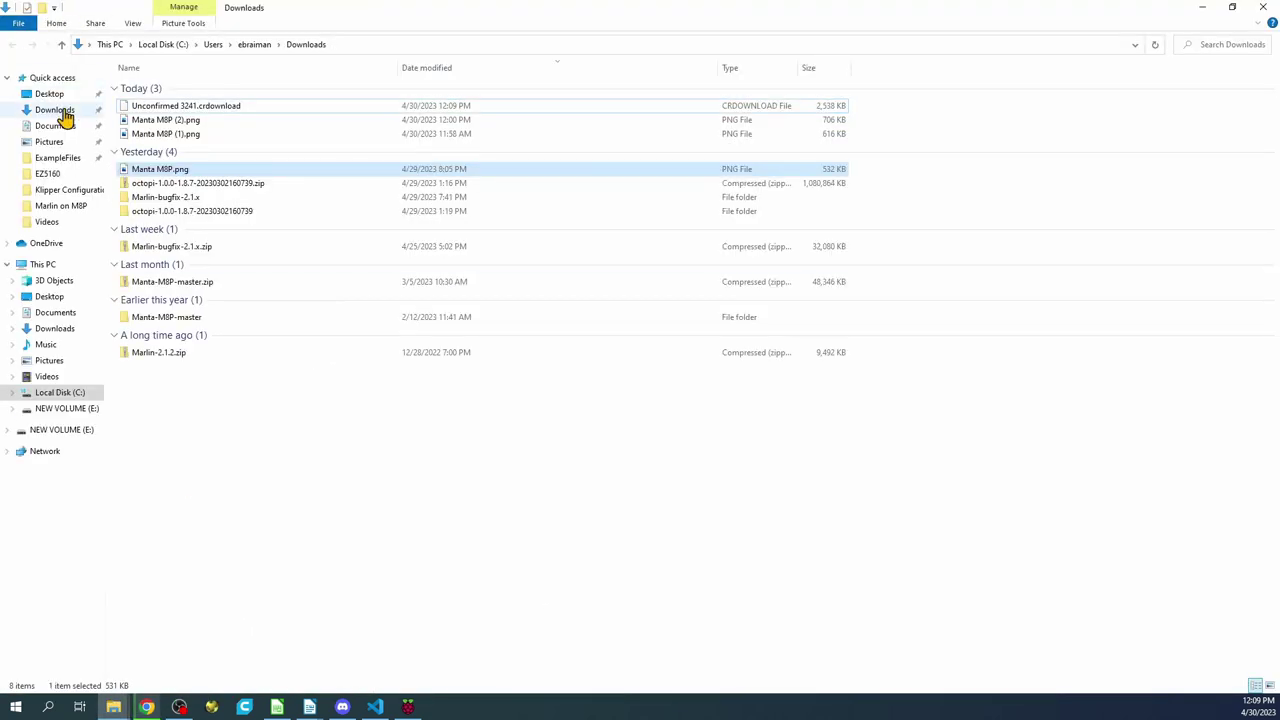
{"action": "left_click", "coordinate": [167, 188]}
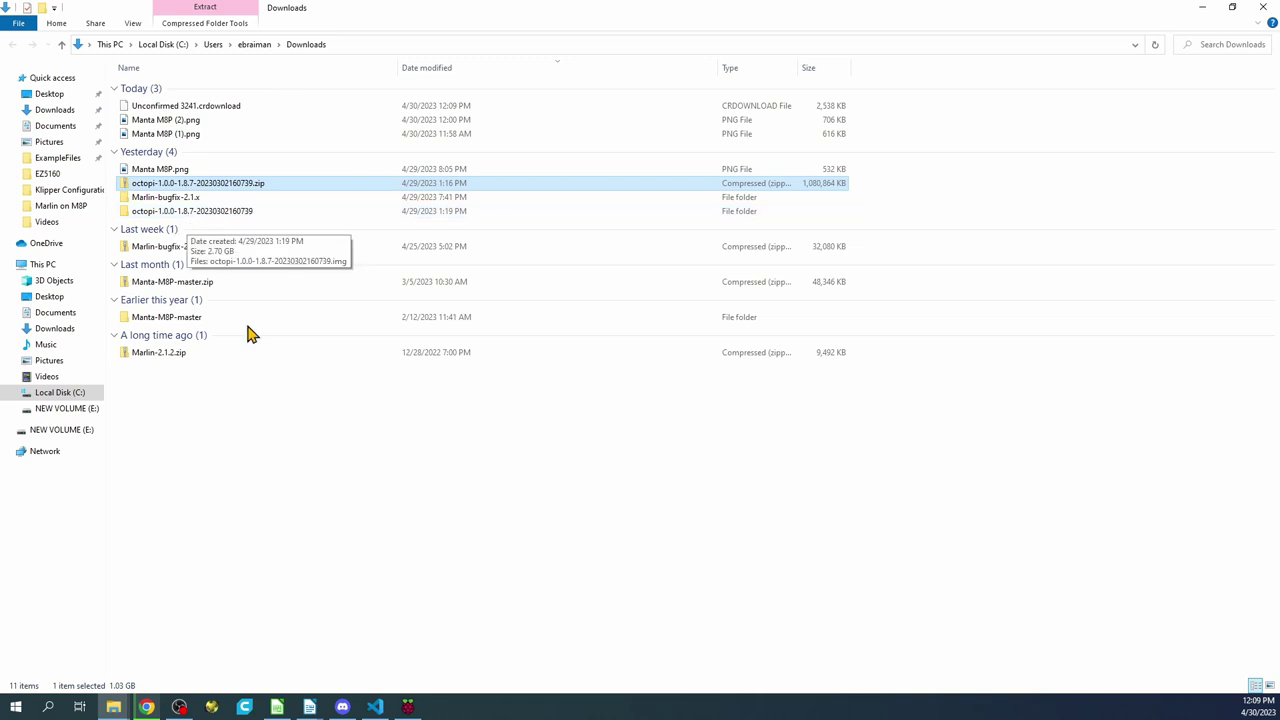
Switch to Raspberry Pi Imager and choose the custom image octopi-1.0.0-1.8.7-20230302160739.img as the operating system
{"action": "left_click", "coordinate": [409, 707]}
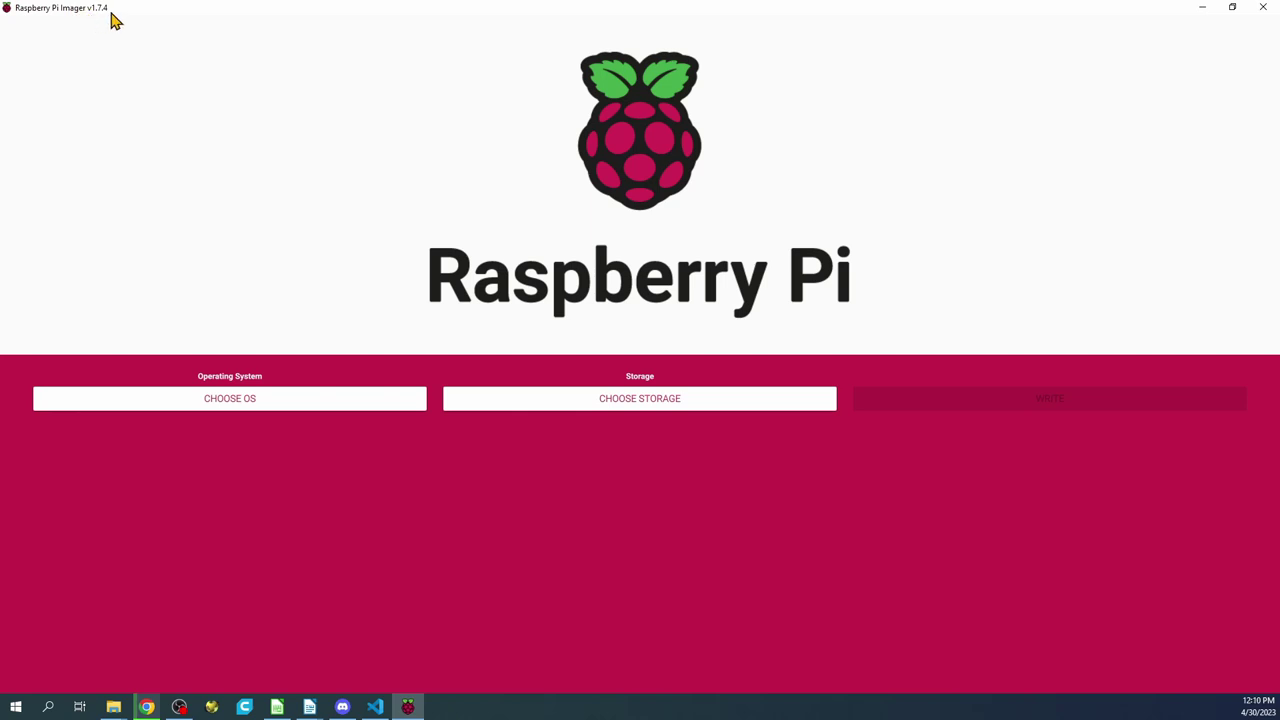
{"action": "left_click", "coordinate": [335, 402]}
{"action": "left_click", "coordinate": [77, 498]}
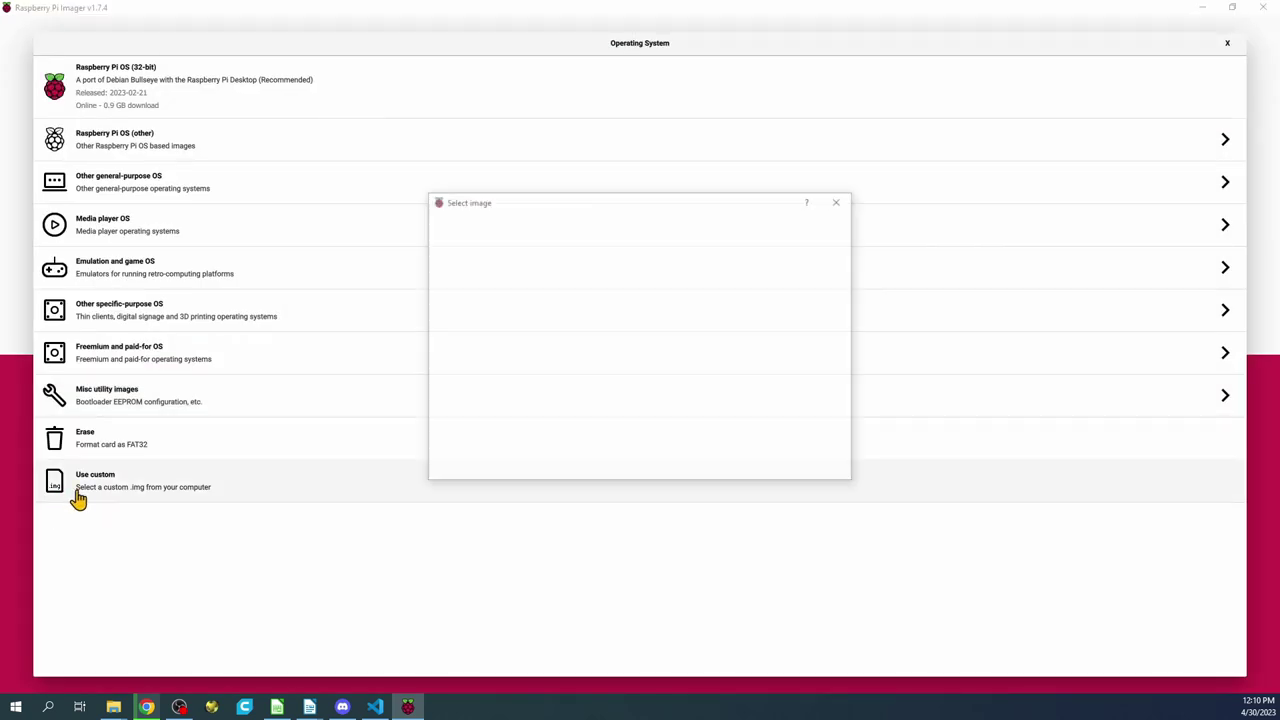
{"action": "left_click", "coordinate": [576, 261]}
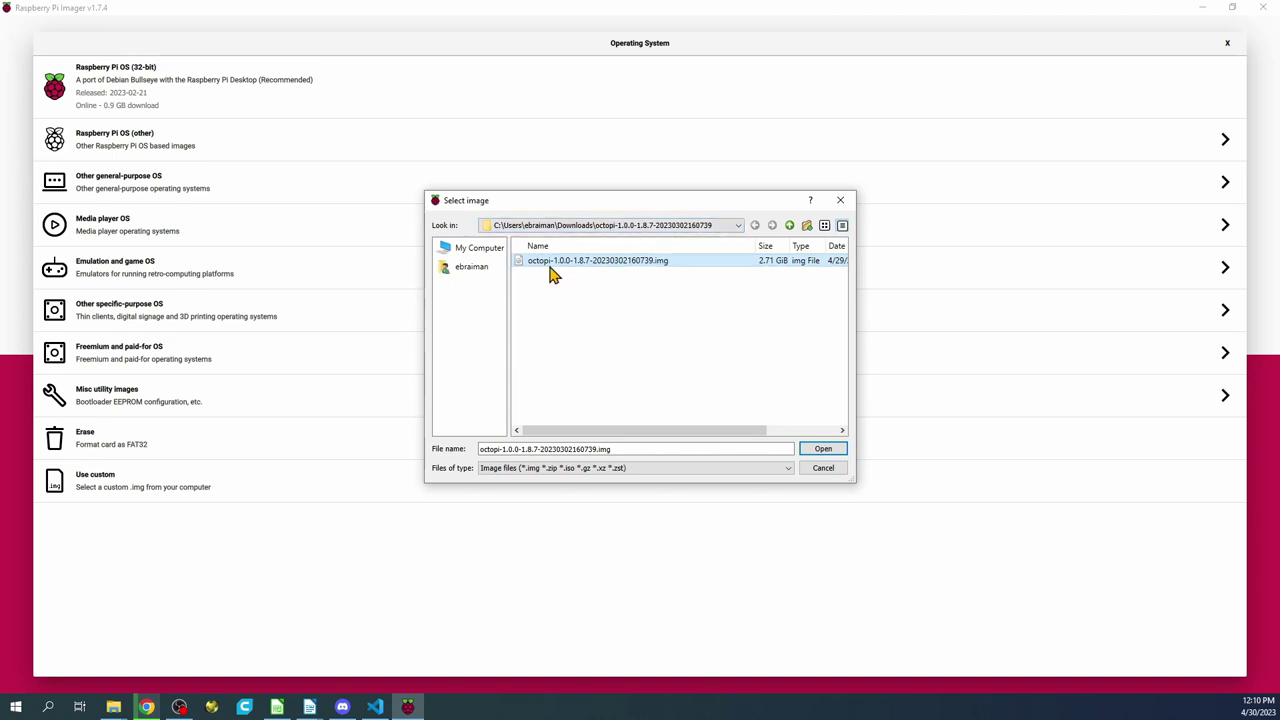
{"action": "left_click", "coordinate": [823, 449]}
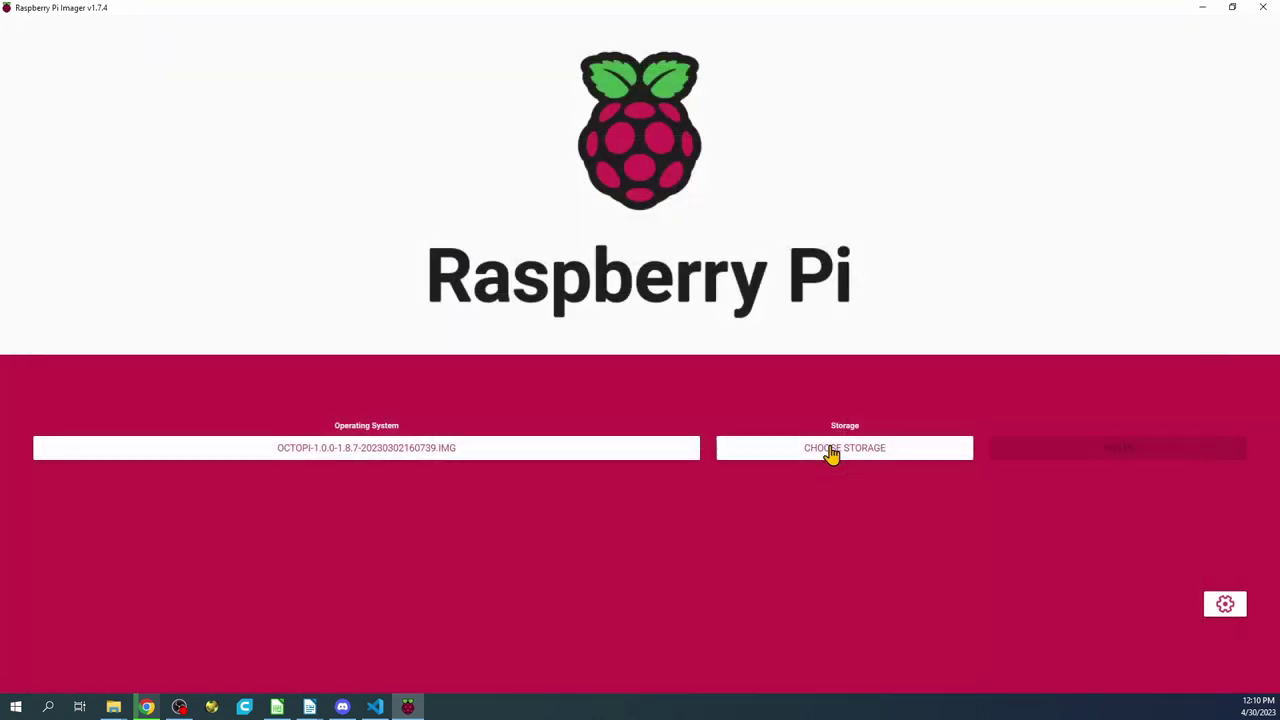
Choose the 8.0 GB Generic STORAGE DEVICE USB Device as the storage and check the advanced options
{"action": "left_click", "coordinate": [829, 455]}
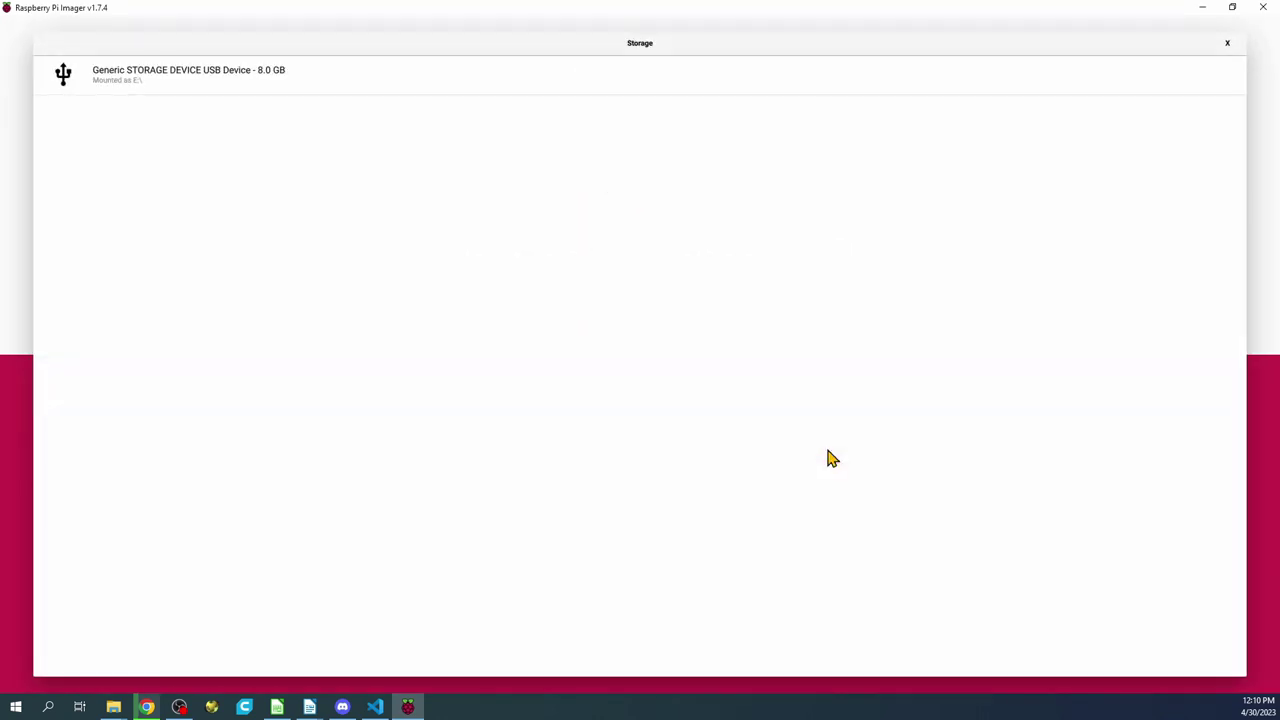
{"action": "left_click", "coordinate": [185, 78]}
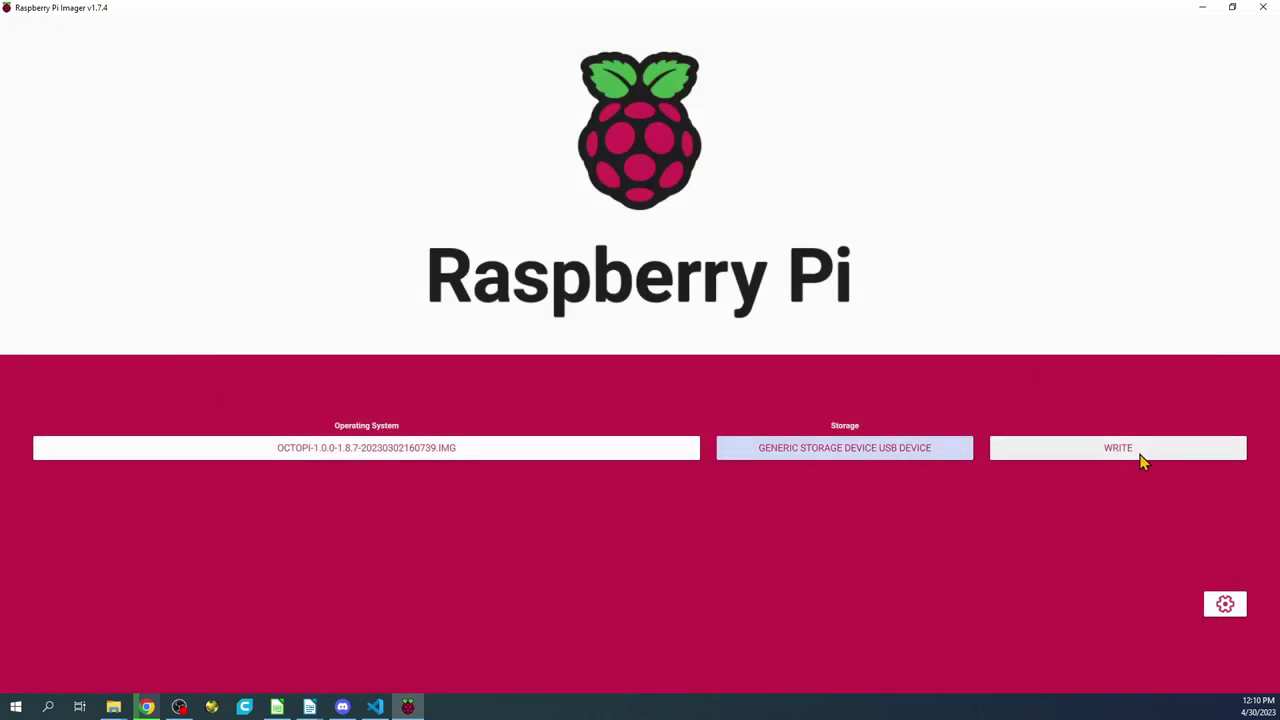
{"action": "left_click", "coordinate": [1224, 606]}
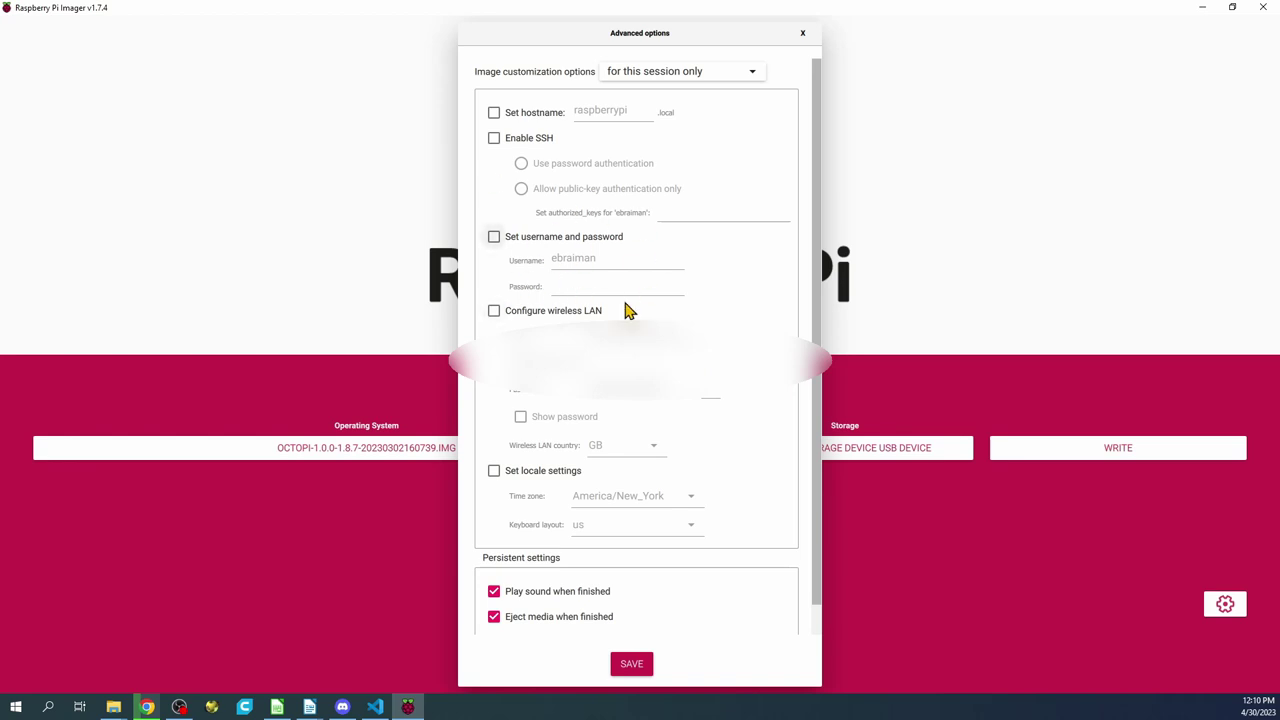
{"action": "left_click", "coordinate": [803, 37]}
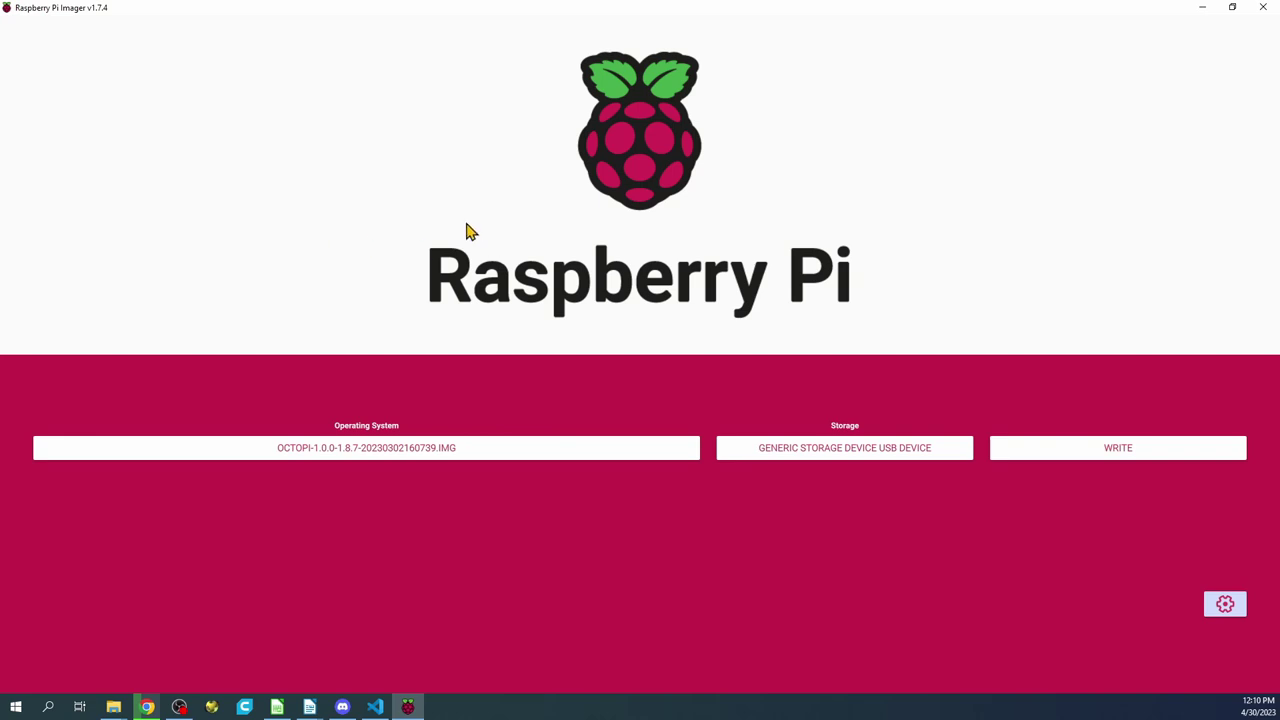
Write the OctoPi image to the USB storage device, accepting the erasure of its existing data
{"action": "left_click", "coordinate": [1114, 449]}
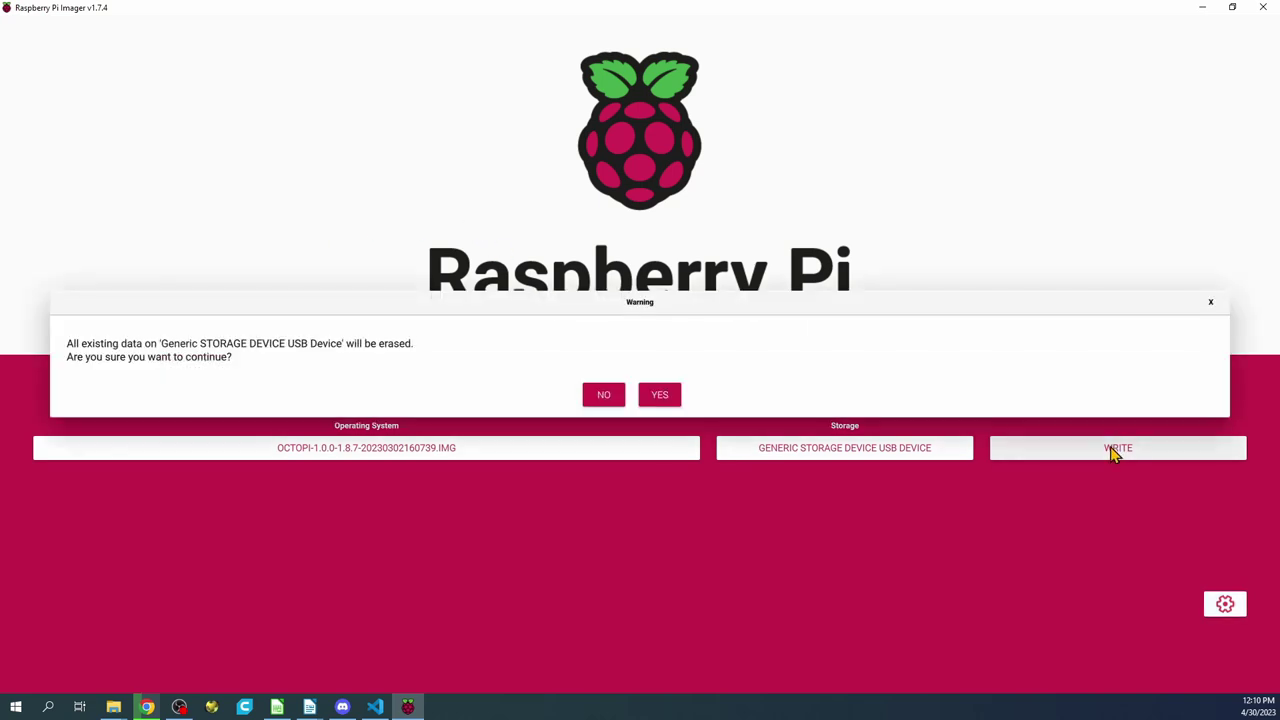
{"action": "left_click", "coordinate": [660, 396]}
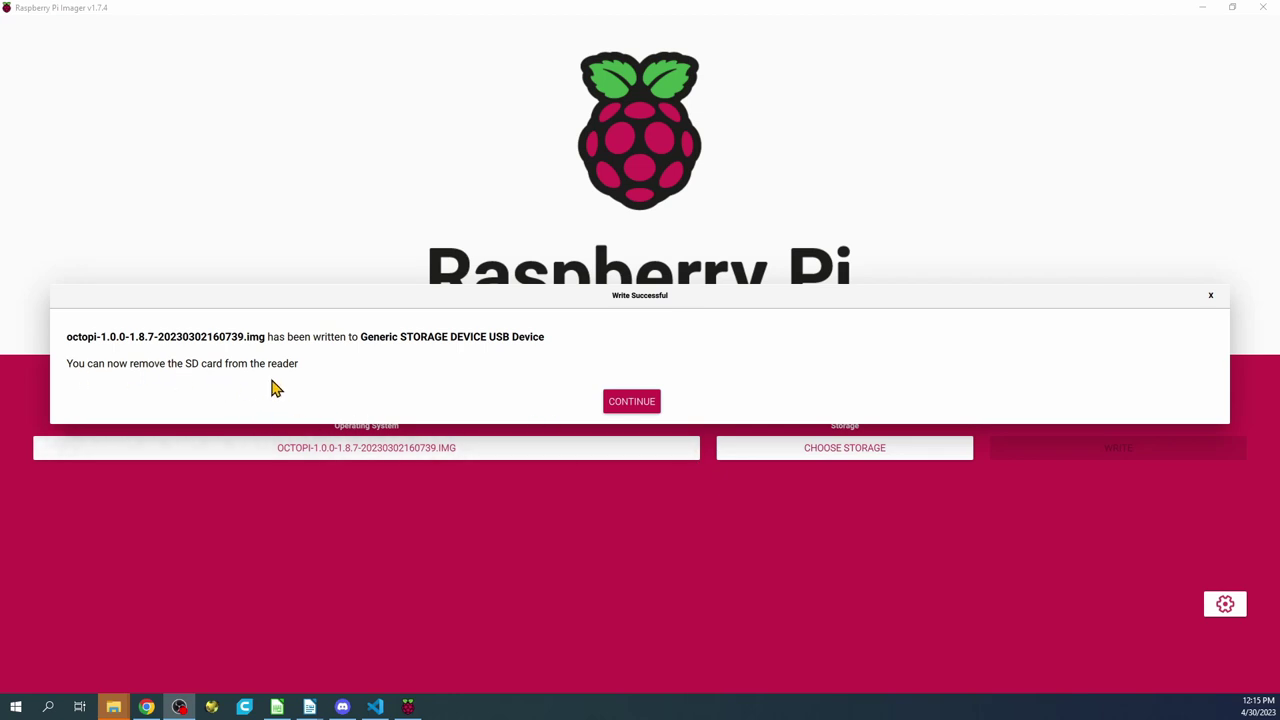
{"action": "left_click", "coordinate": [642, 405]}
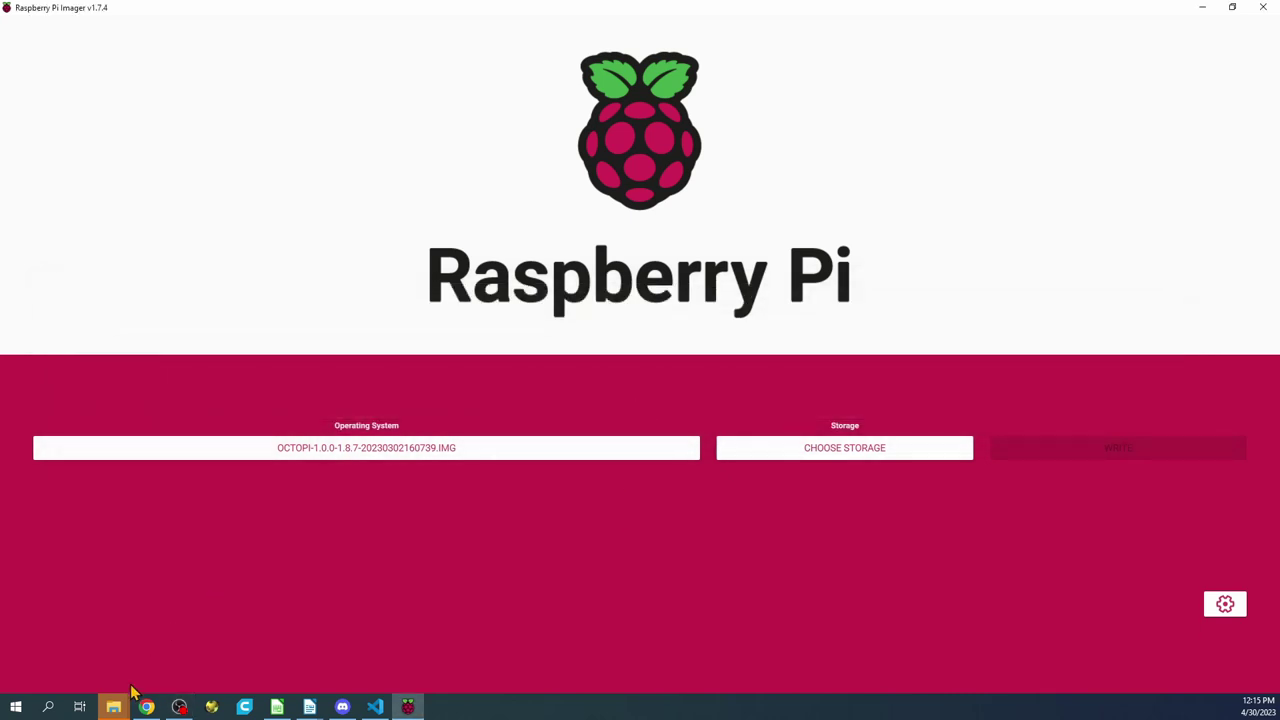
Switch to the File Explorer window showing the Downloads folder
{"action": "mouse_move", "coordinate": [115, 706]}
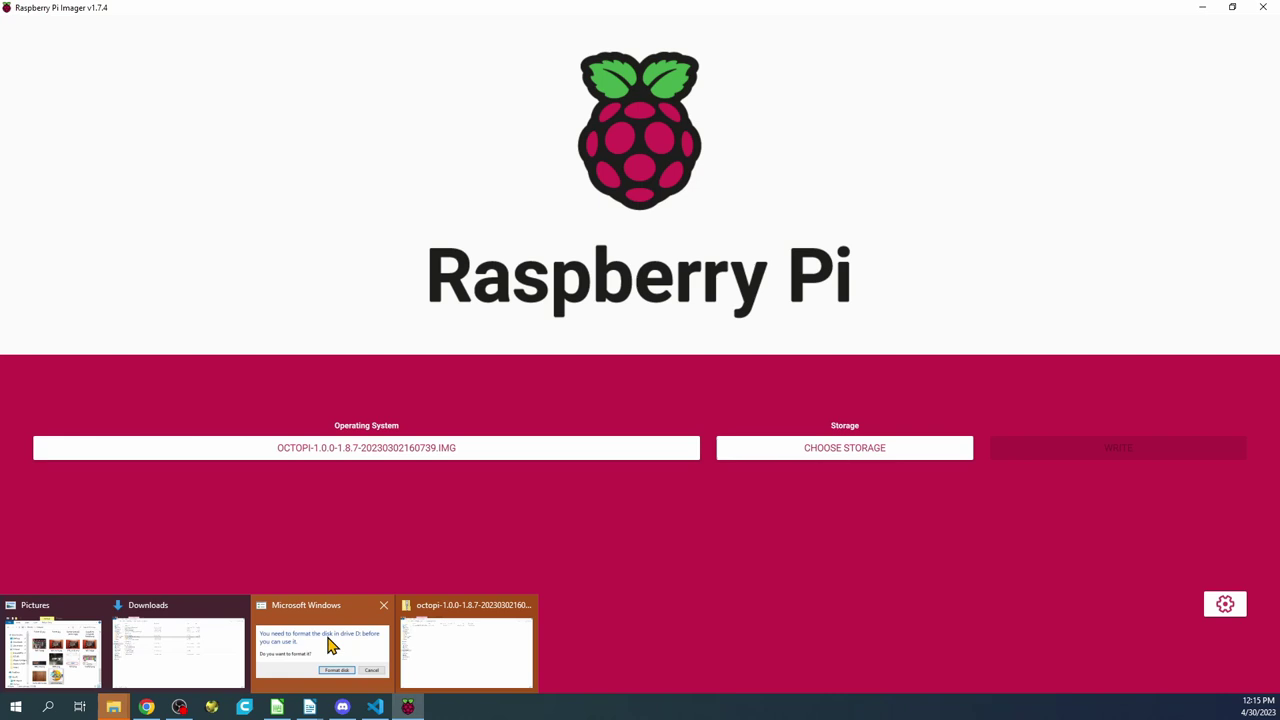
{"action": "left_click", "coordinate": [191, 646]}
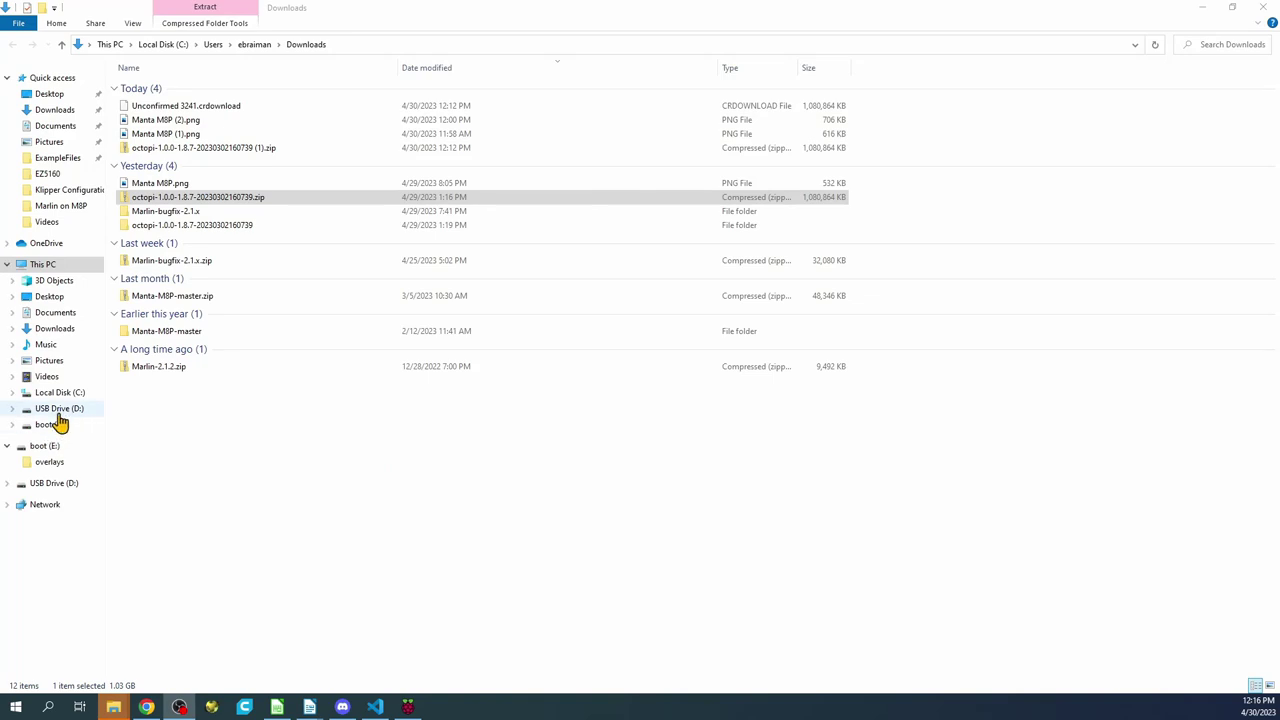
Try to open USB Drive (D:) and decline formatting the disk
{"action": "left_click", "coordinate": [52, 409]}
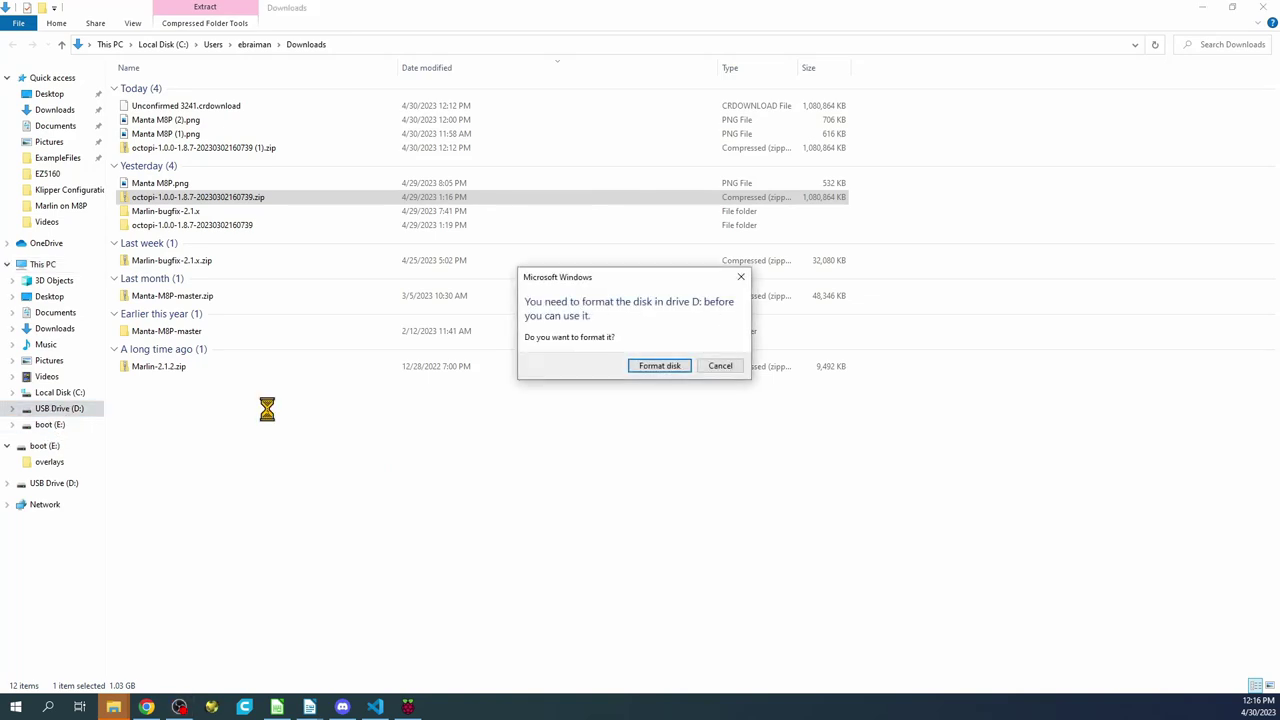
{"action": "left_click", "coordinate": [722, 366]}
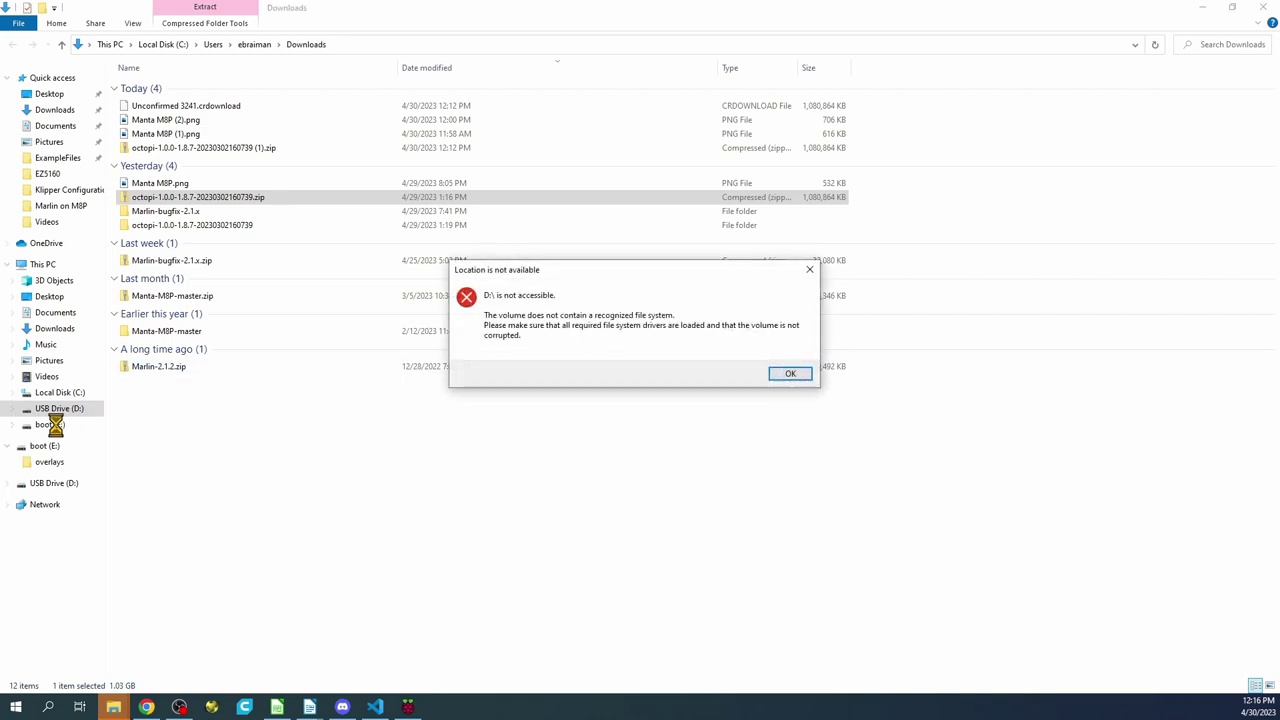
{"action": "left_click", "coordinate": [787, 375]}
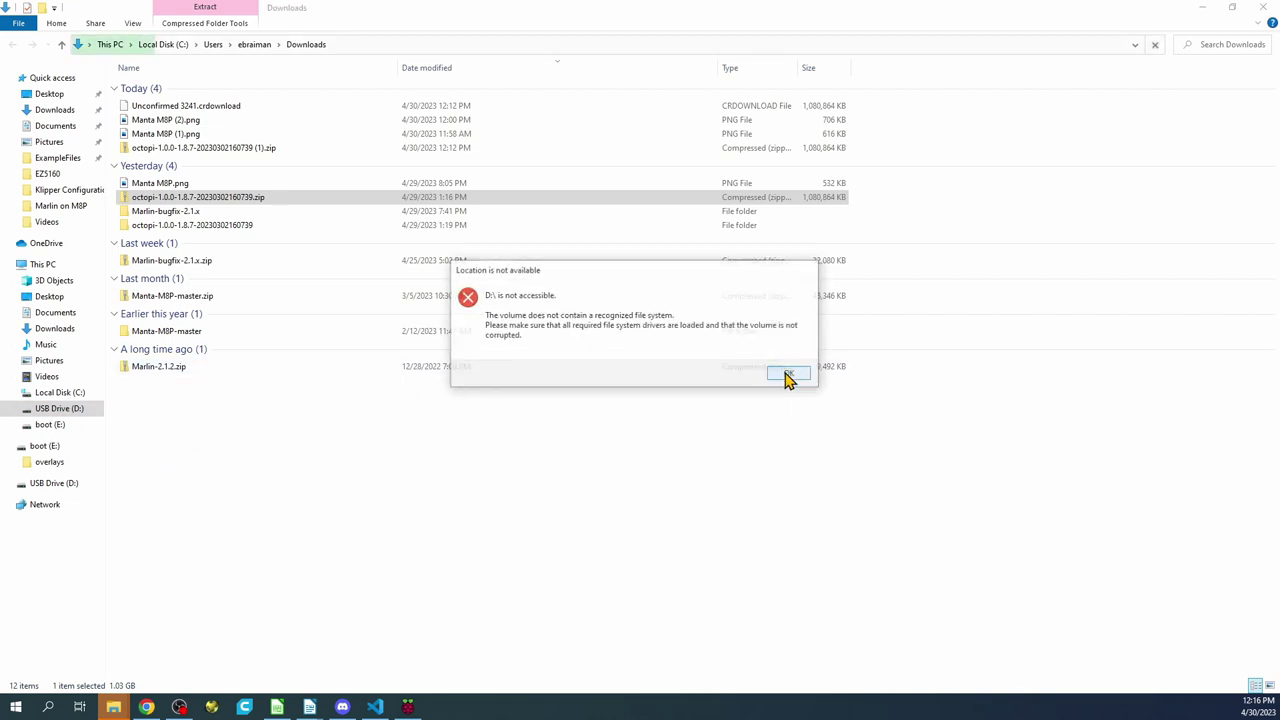
Open octopi-wpa-supplicant.txt from the boot (E:) drive in Notepad++
{"action": "left_click", "coordinate": [50, 428]}
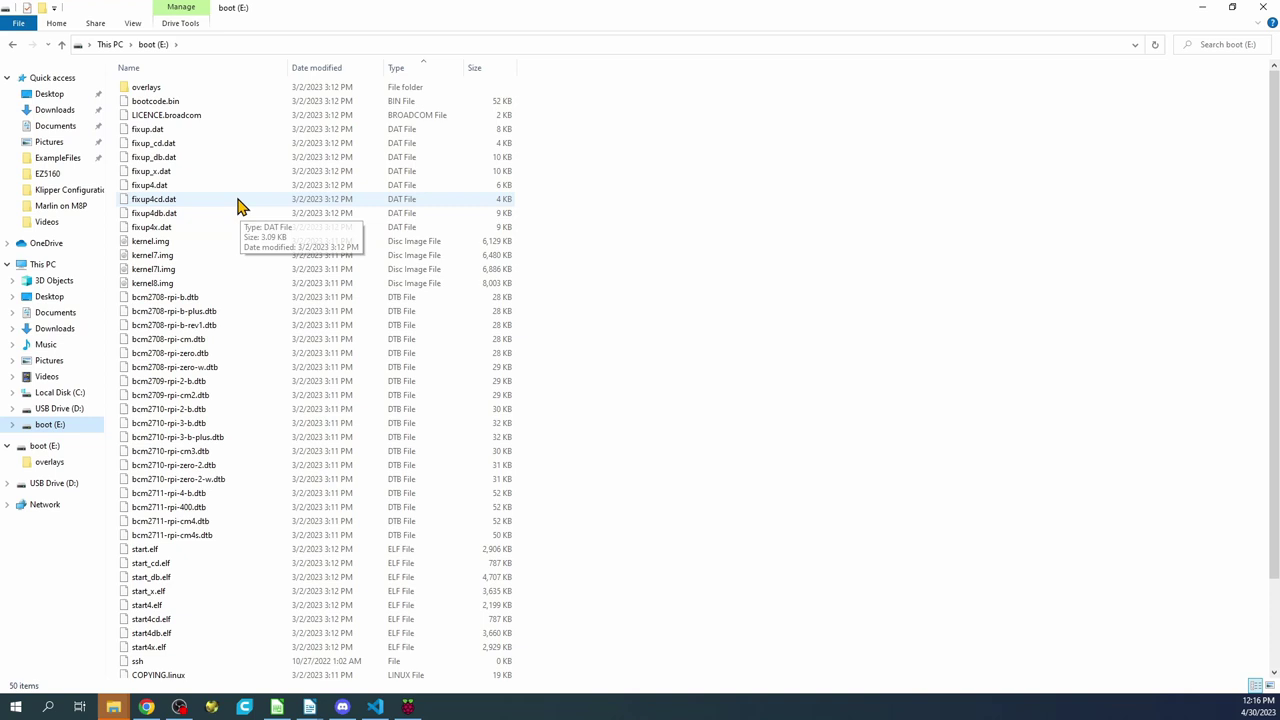
{"action": "scroll", "coordinate": [165, 220], "scroll_direction": "down", "scroll_amount": 1}
{"action": "scroll", "coordinate": [170, 260], "scroll_direction": "down", "scroll_amount": 2}
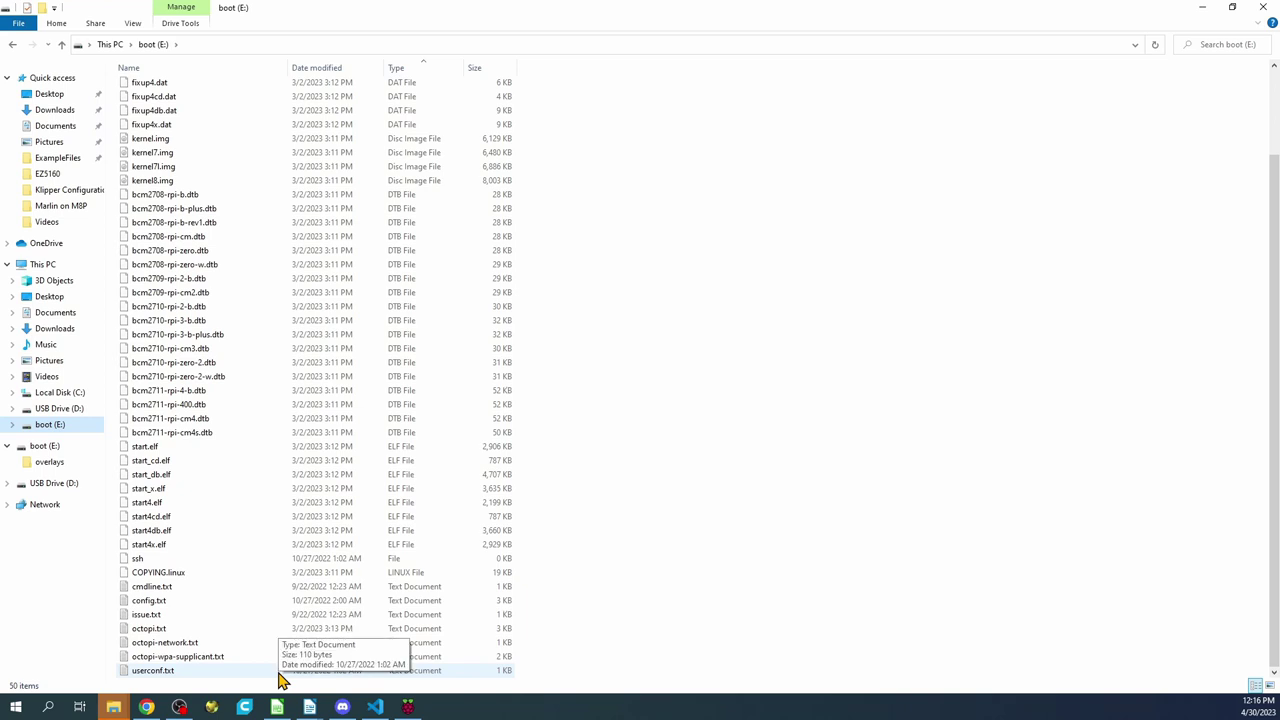
{"action": "right_click", "coordinate": [201, 662]}
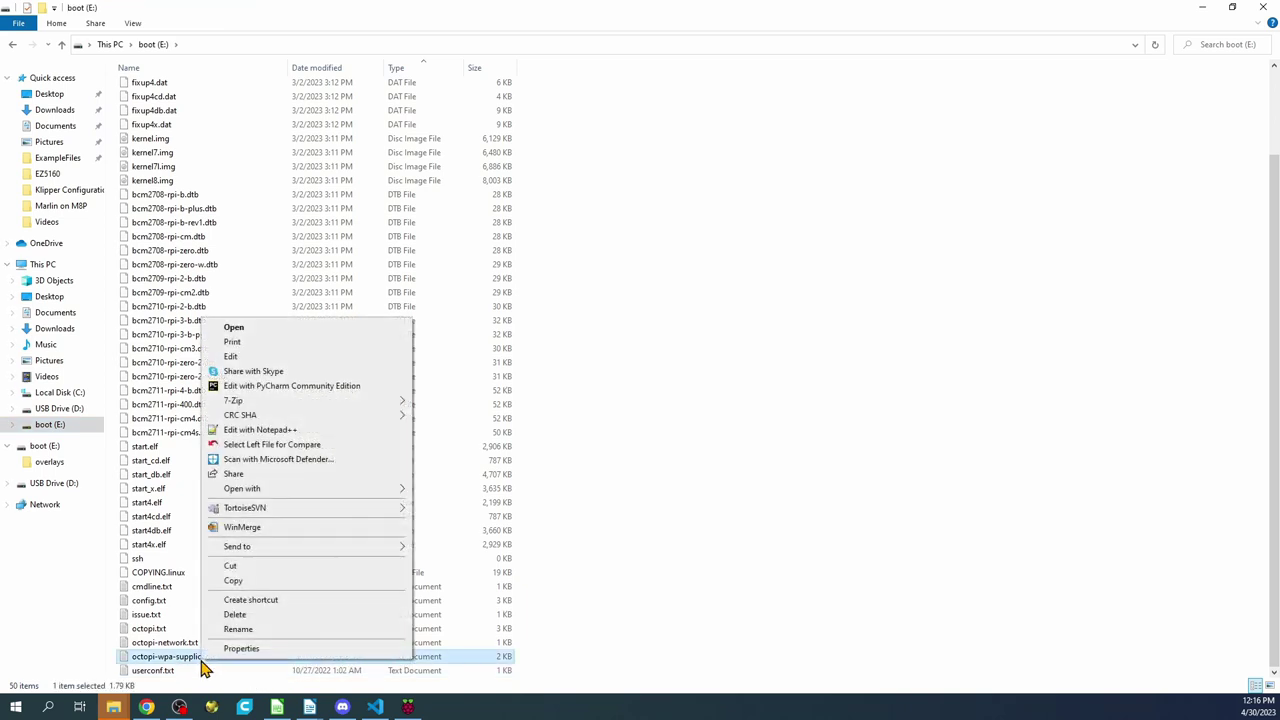
{"action": "left_click", "coordinate": [330, 432]}
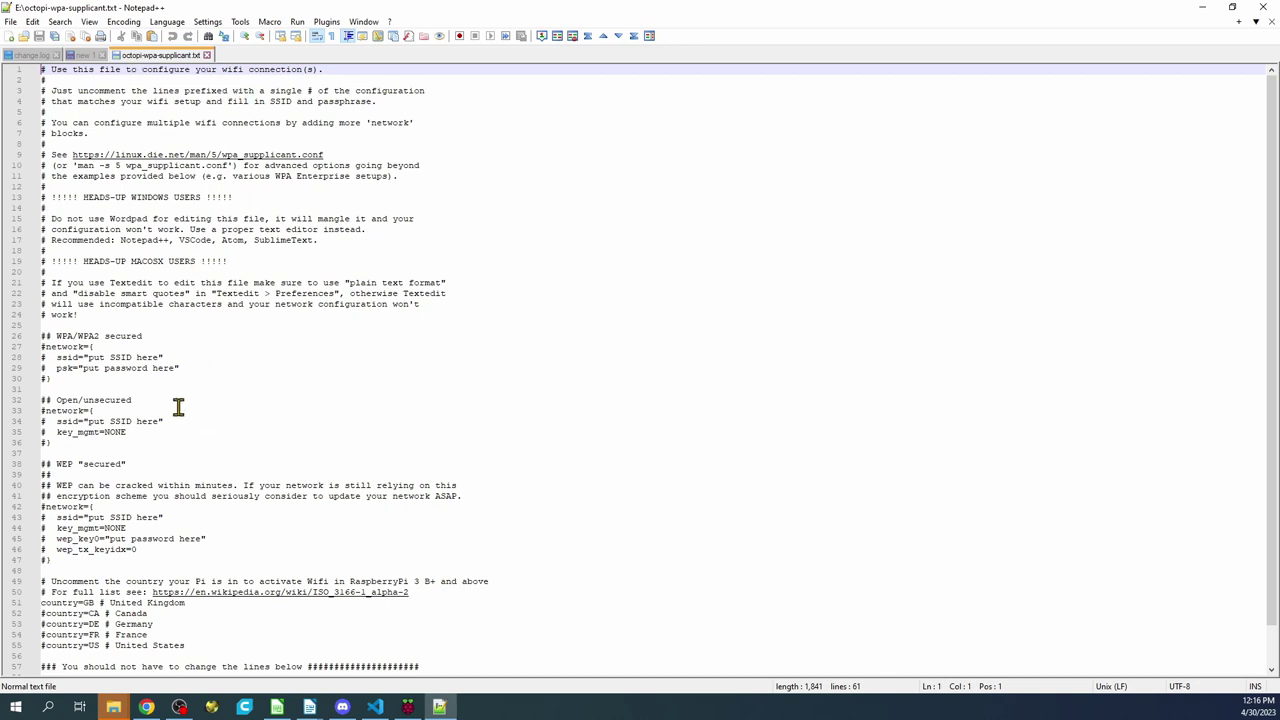
Uncomment the four lines of the WPA/WPA2 secured network block by removing their leading # characters
{"action": "left_click", "coordinate": [47, 380]}
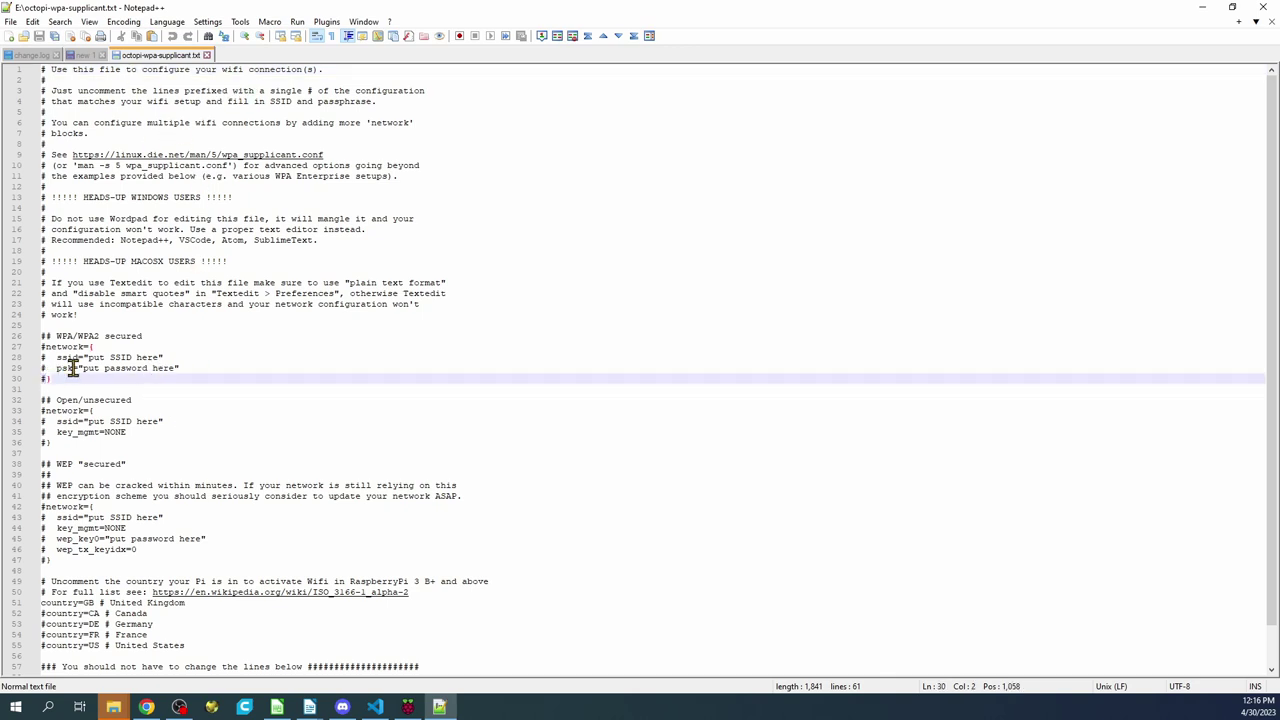
{"action": "key", "text": "BackSpace"}
{"action": "key", "text": "Up"}
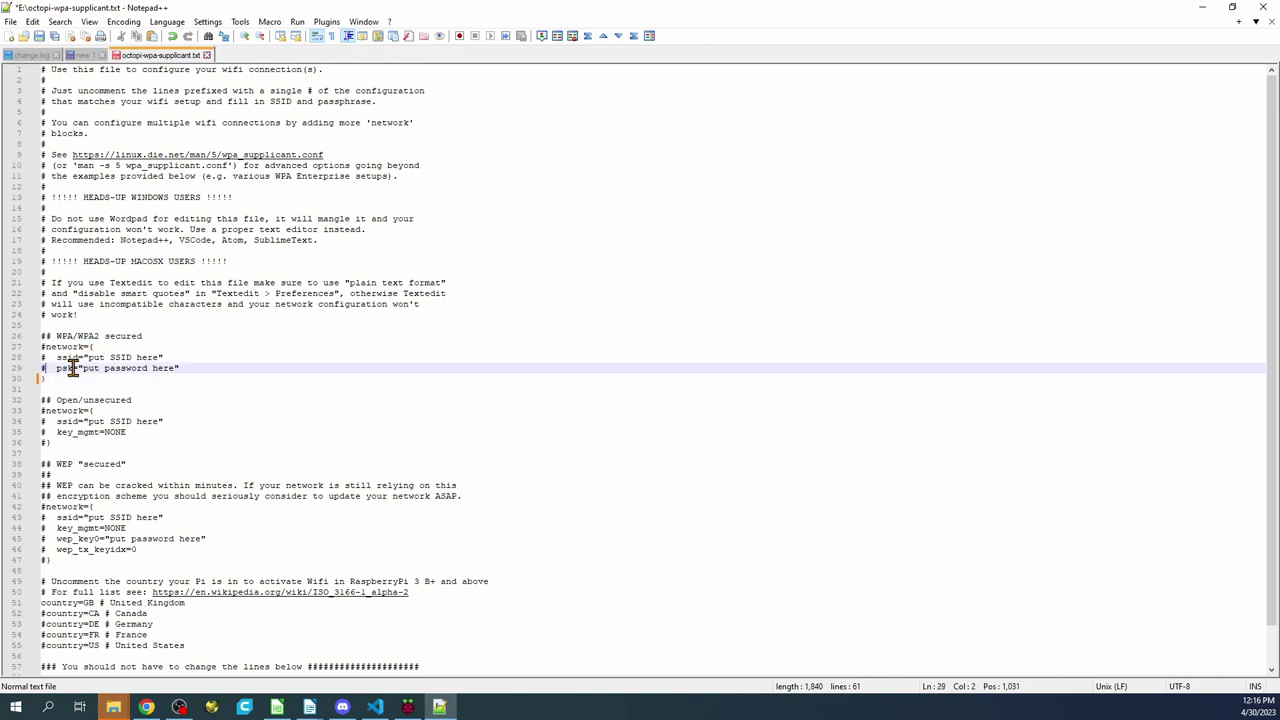
{"action": "key", "text": "BackSpace"}
{"action": "key", "text": "Up"}
{"action": "key", "text": "Right"}
{"action": "key", "text": "BackSpace"}
{"action": "key", "text": "Up"}
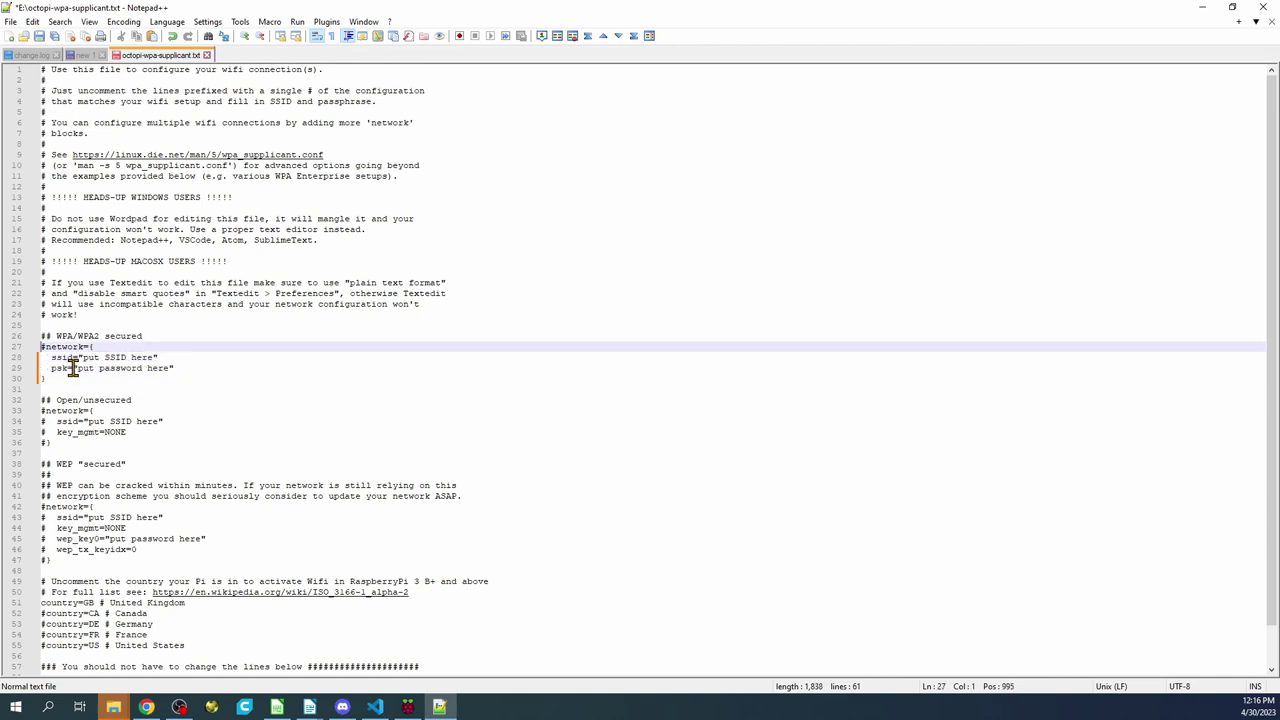
{"action": "key", "text": "BackSpace"}
Highlight the SSID and password placeholders in the WPA/WPA2 block, and save and close the file
{"action": "double_click", "coordinate": [141, 357]}
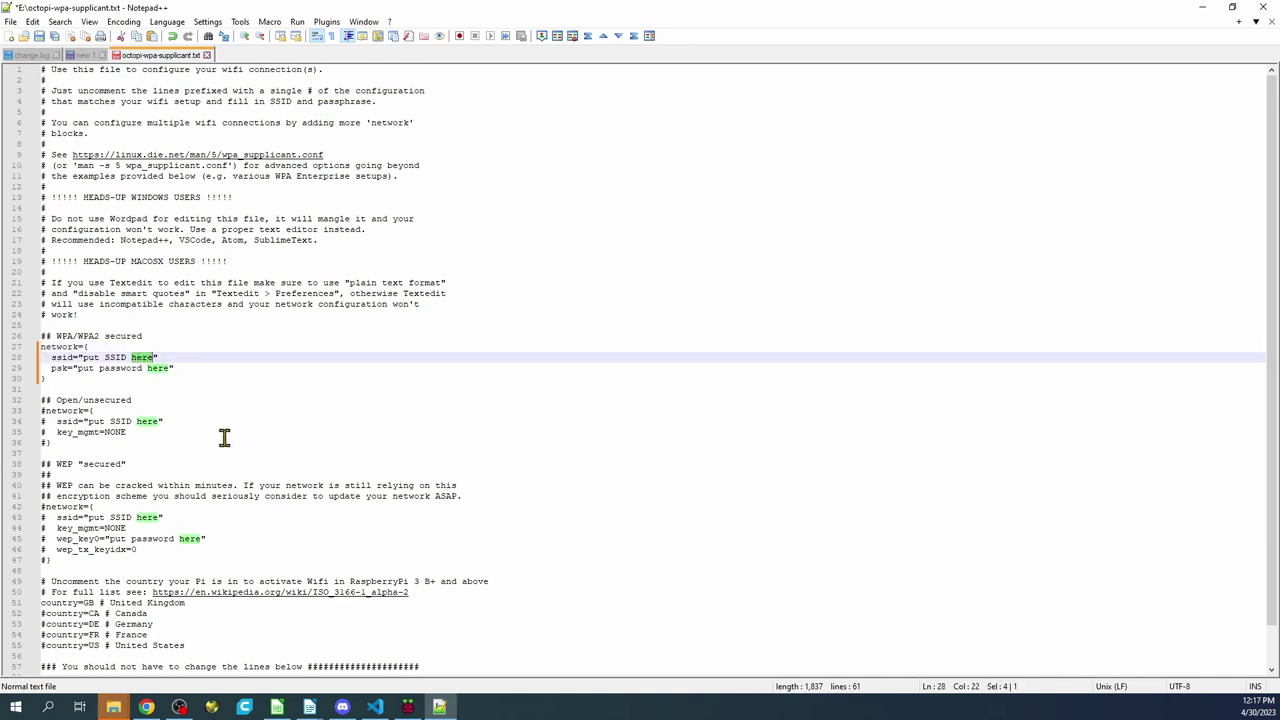
{"action": "left_click_drag", "start_coordinate": [156, 358], "coordinate": [85, 357]}
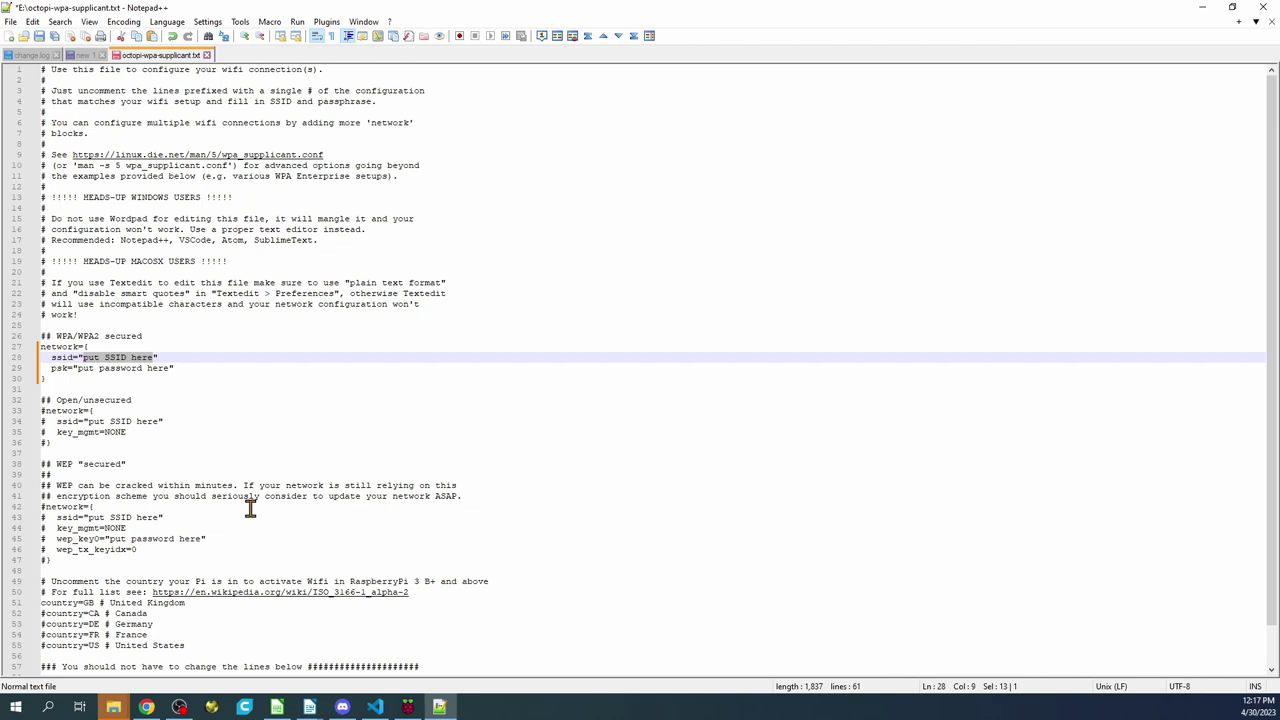
{"action": "left_click_drag", "start_coordinate": [168, 369], "coordinate": [78, 368]}
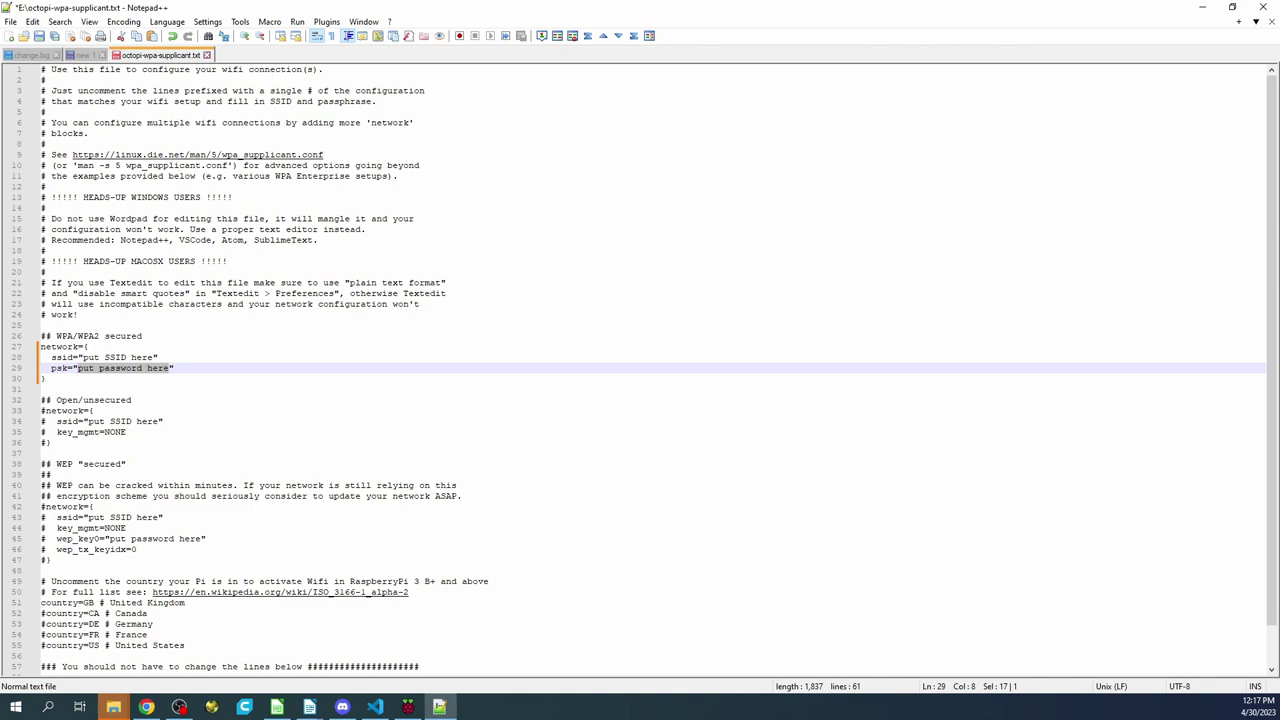
{"action": "key", "text": "ctrl+s"}
{"action": "key", "text": "alt+F4"}
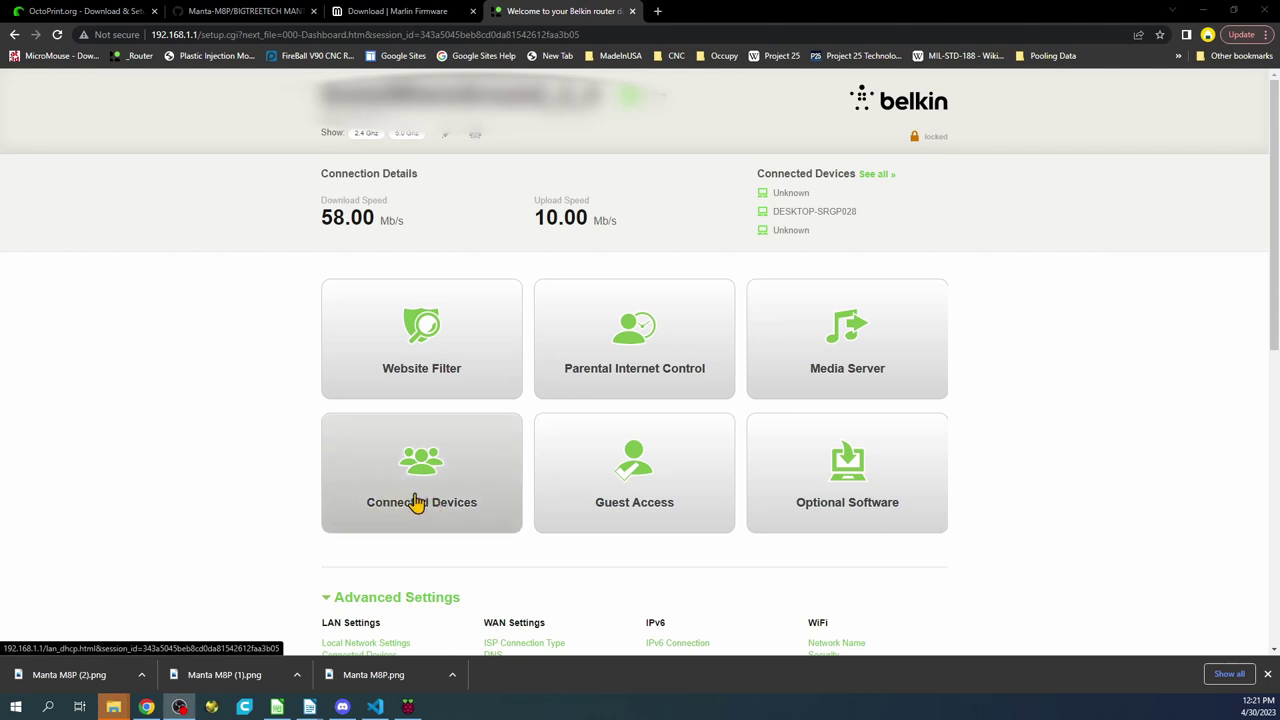
Open the Belkin router's Connected Devices list, unlocking the dashboard with the router password, and select the OCTOPI entry
{"action": "left_click", "coordinate": [417, 503]}
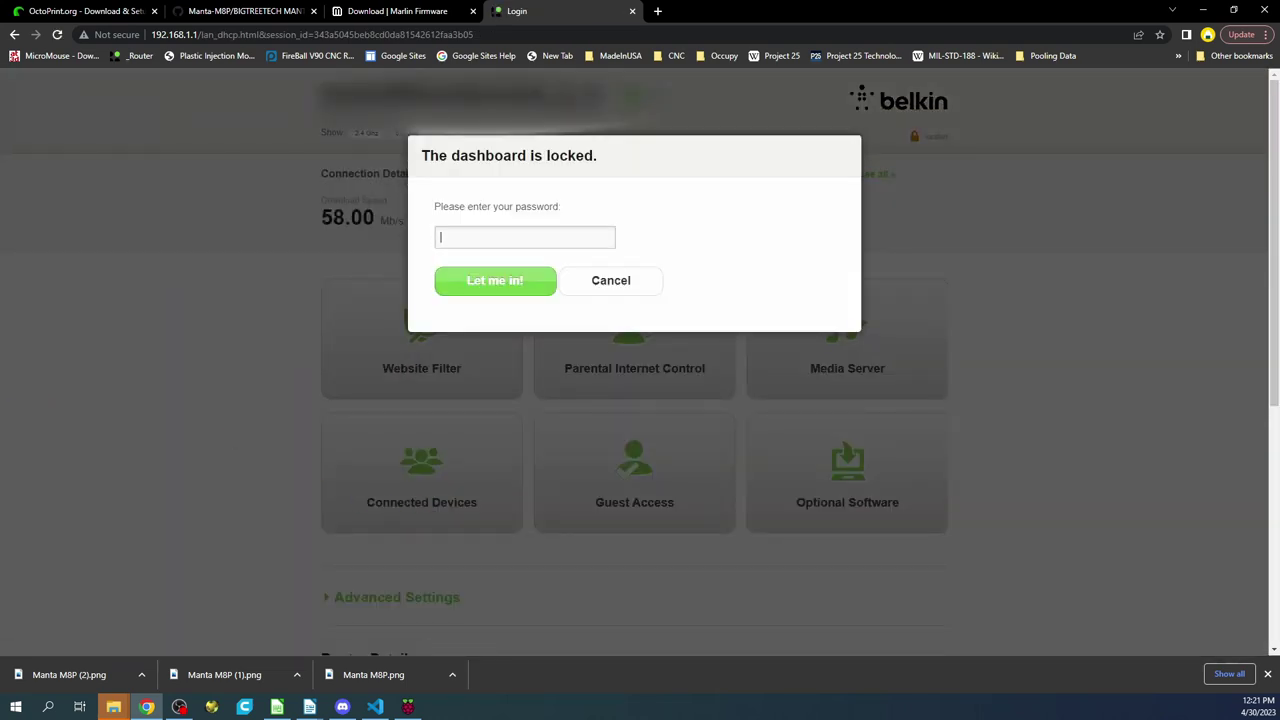
{"action": "key", "text": "Return"}
{"action": "left_click_drag", "start_coordinate": [482, 295], "coordinate": [334, 294]}
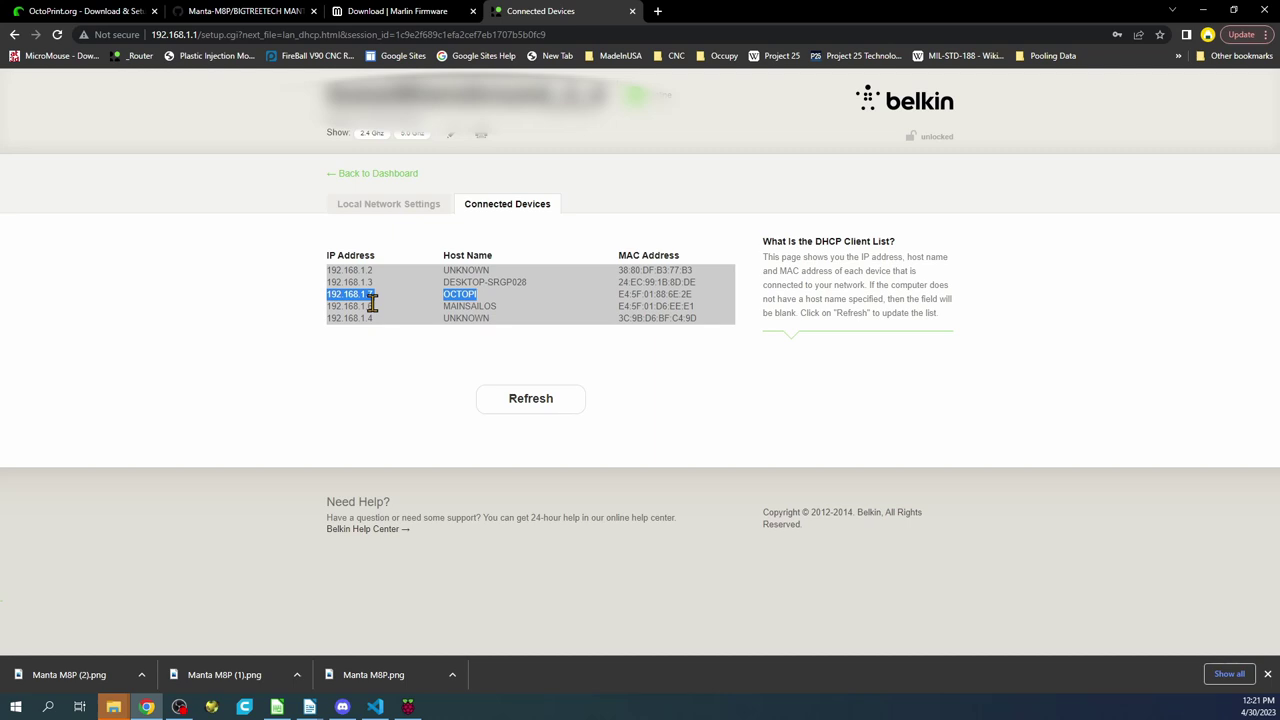
Load 192.168.1.7 in the current browser tab
{"action": "left_click", "coordinate": [210, 34]}
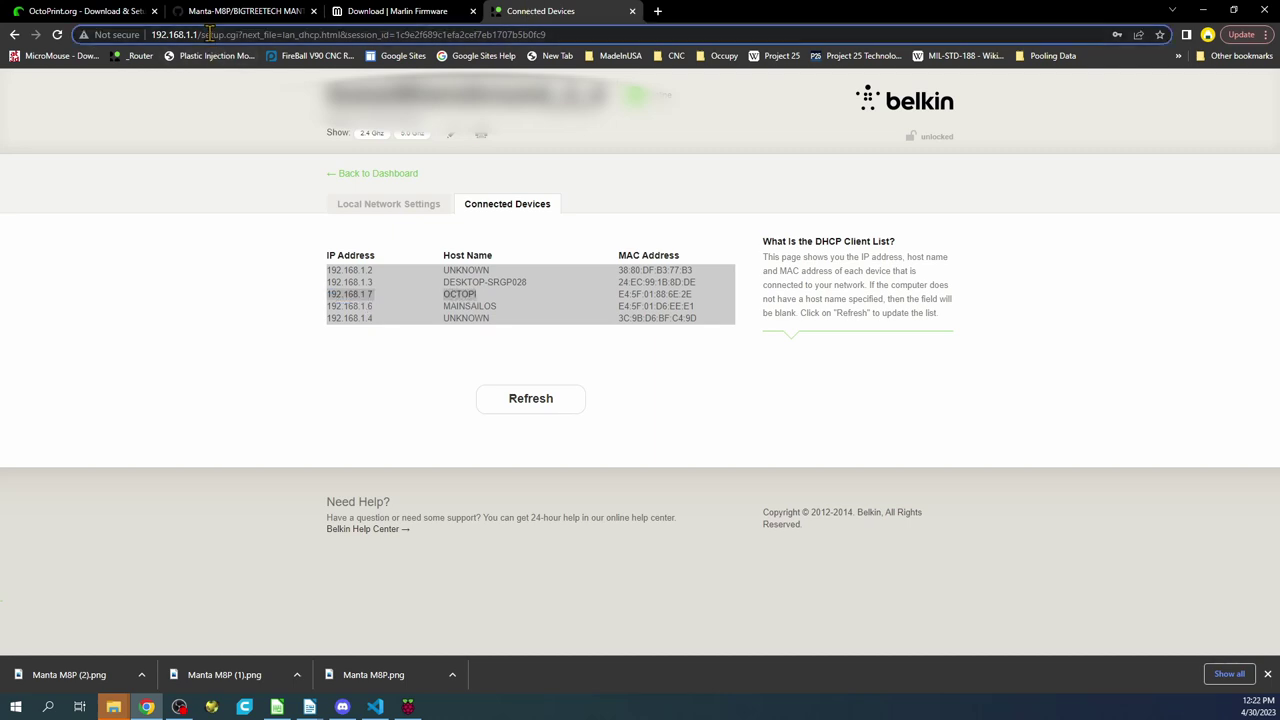
{"action": "left_click_drag", "start_coordinate": [188, 34], "coordinate": [575, 35]}
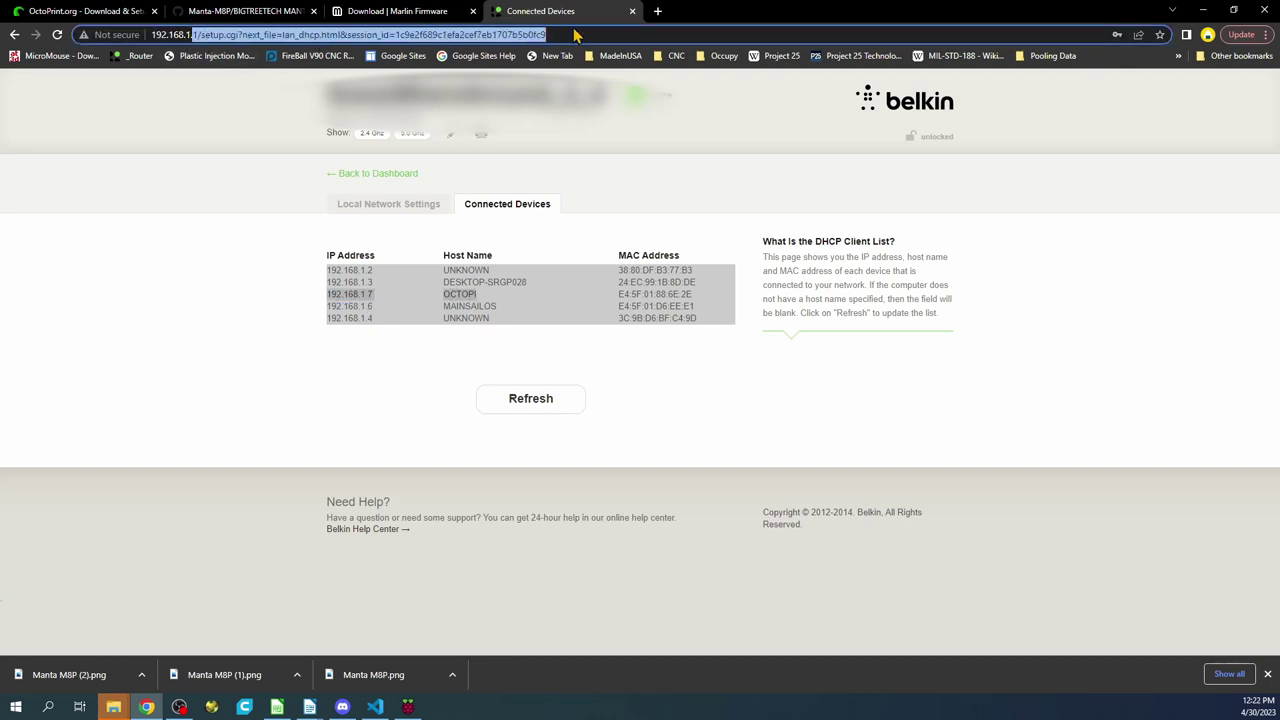
{"action": "type", "text": "7"}
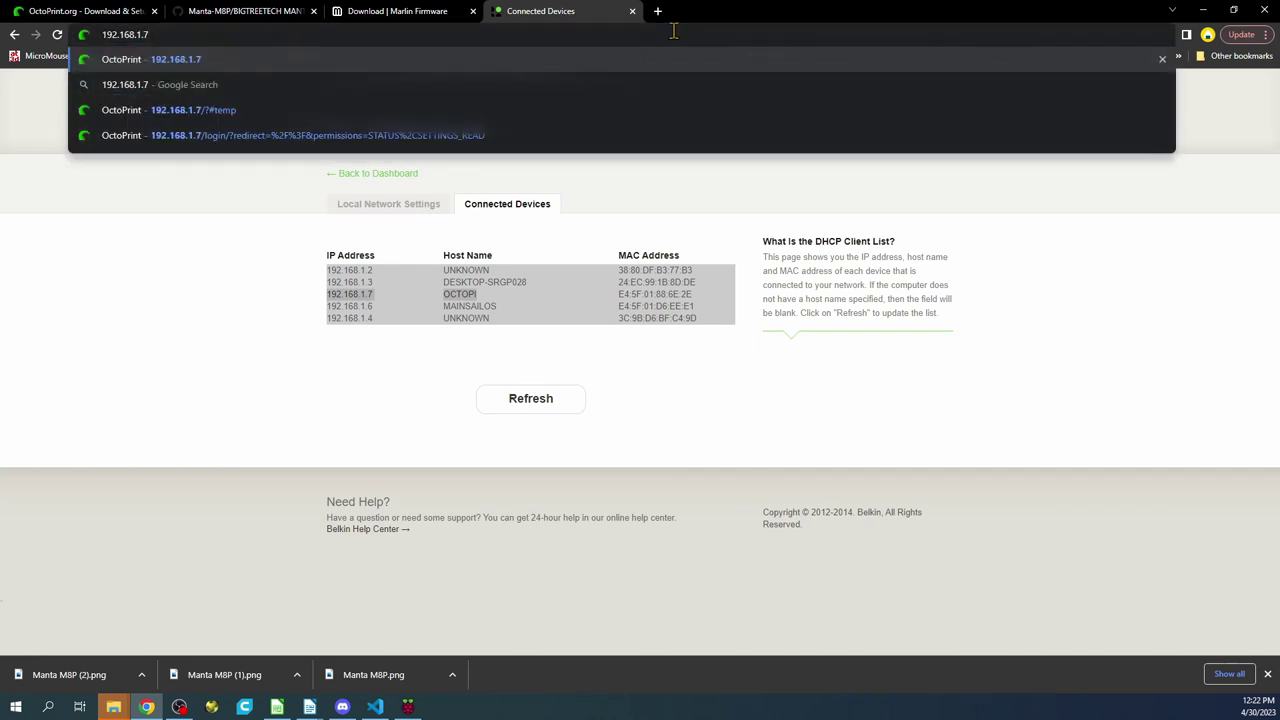
{"action": "key", "text": "Return"}
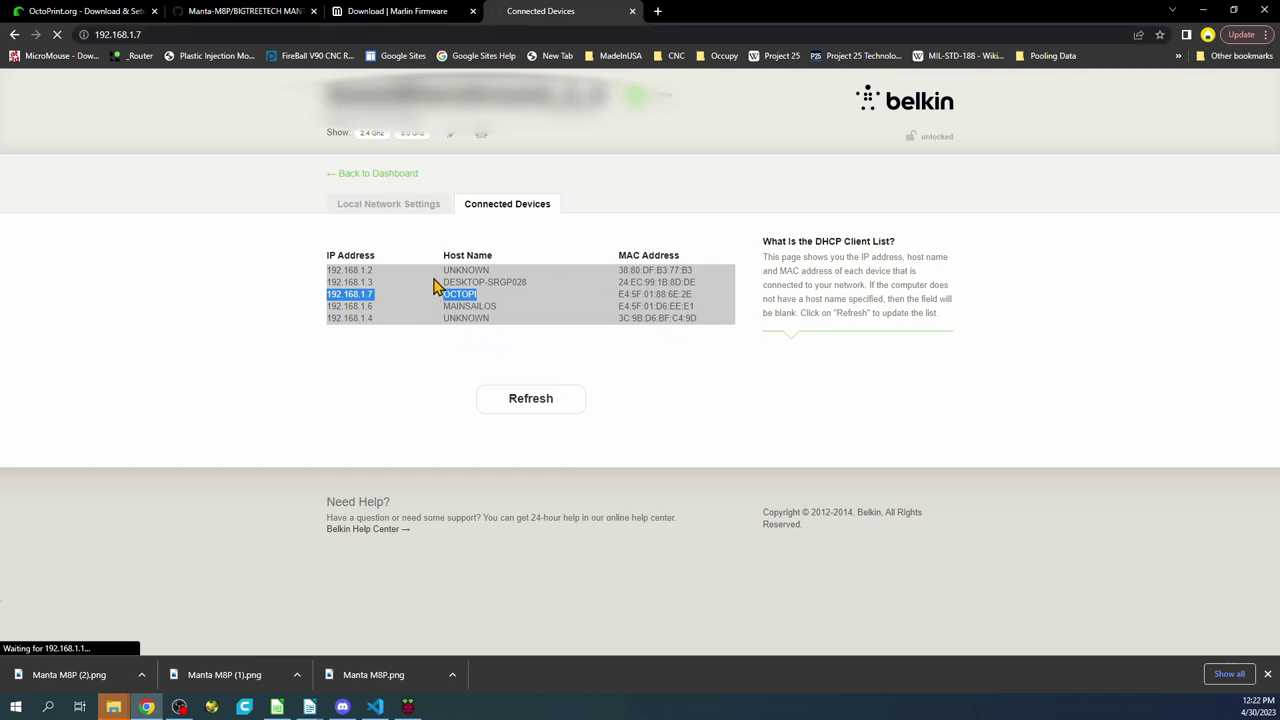
Open Command Prompt and try to ping 192,168.1.6
{"action": "left_click", "coordinate": [48, 707]}
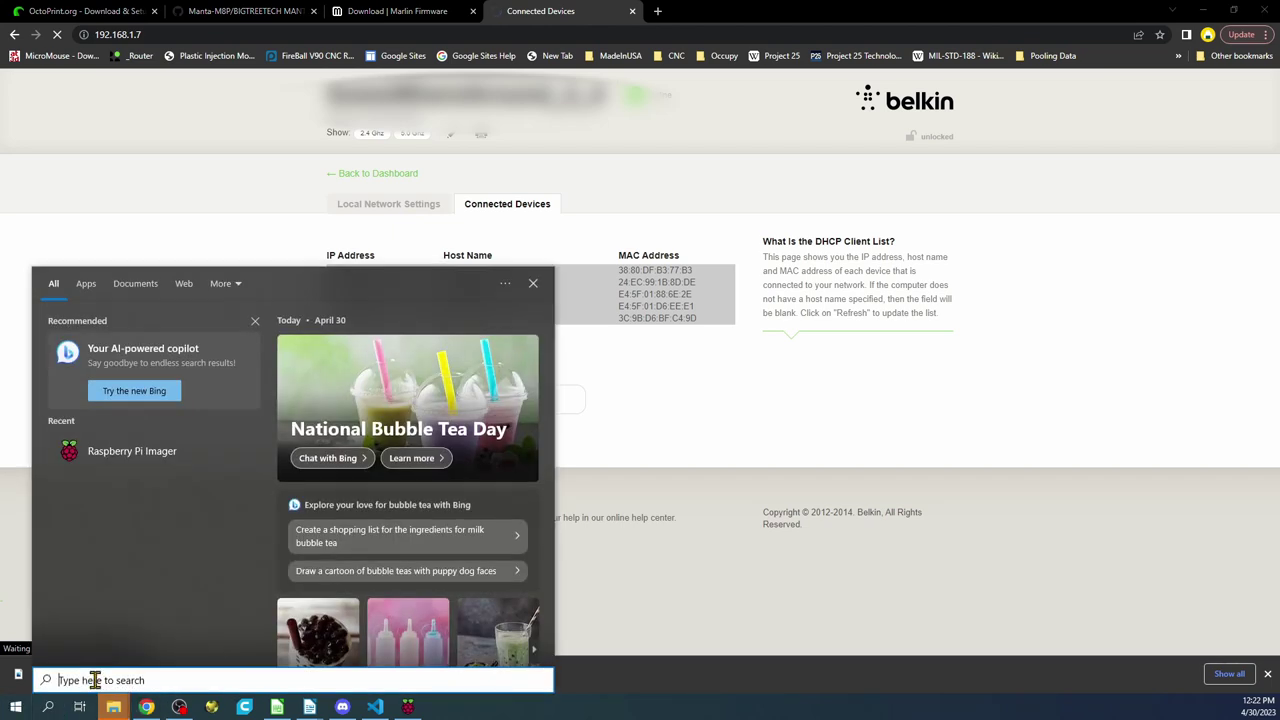
{"action": "type", "text": "cmd"}
{"action": "key", "text": "Return"}
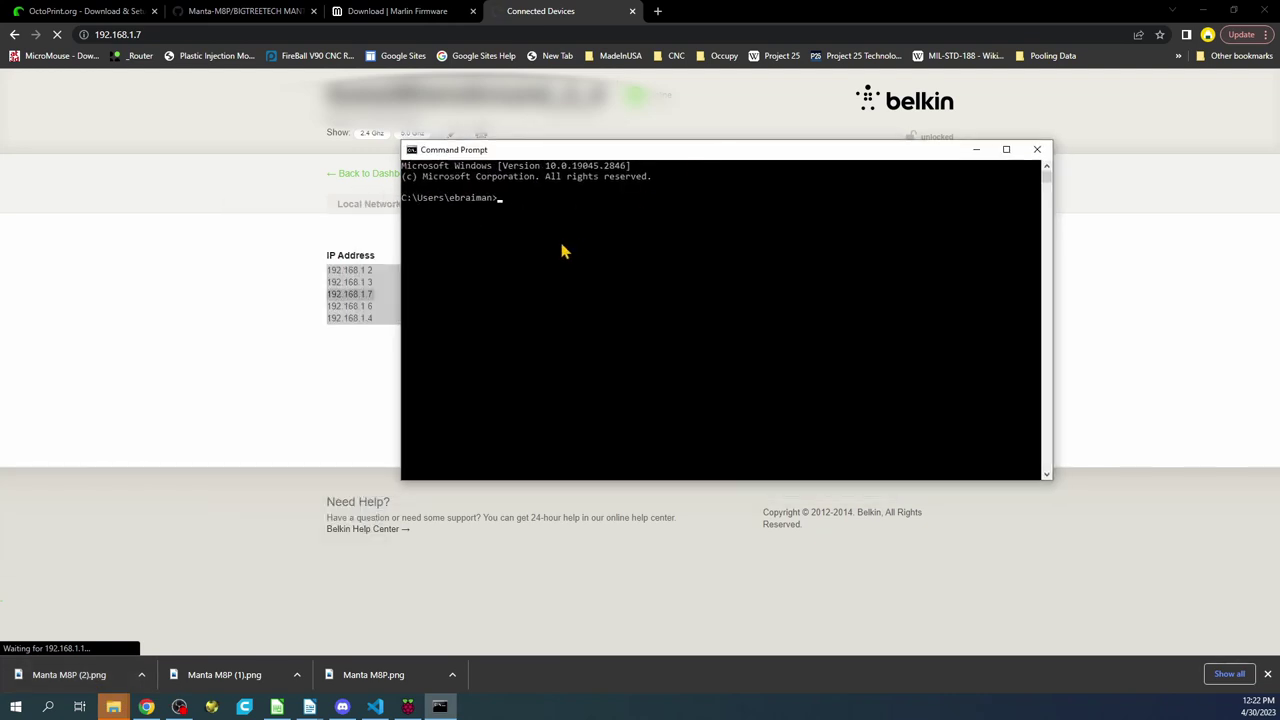
{"action": "type", "text": "ping 192,168.1"}
{"action": "type", "text": ".6"}
{"action": "key", "text": "Return"}
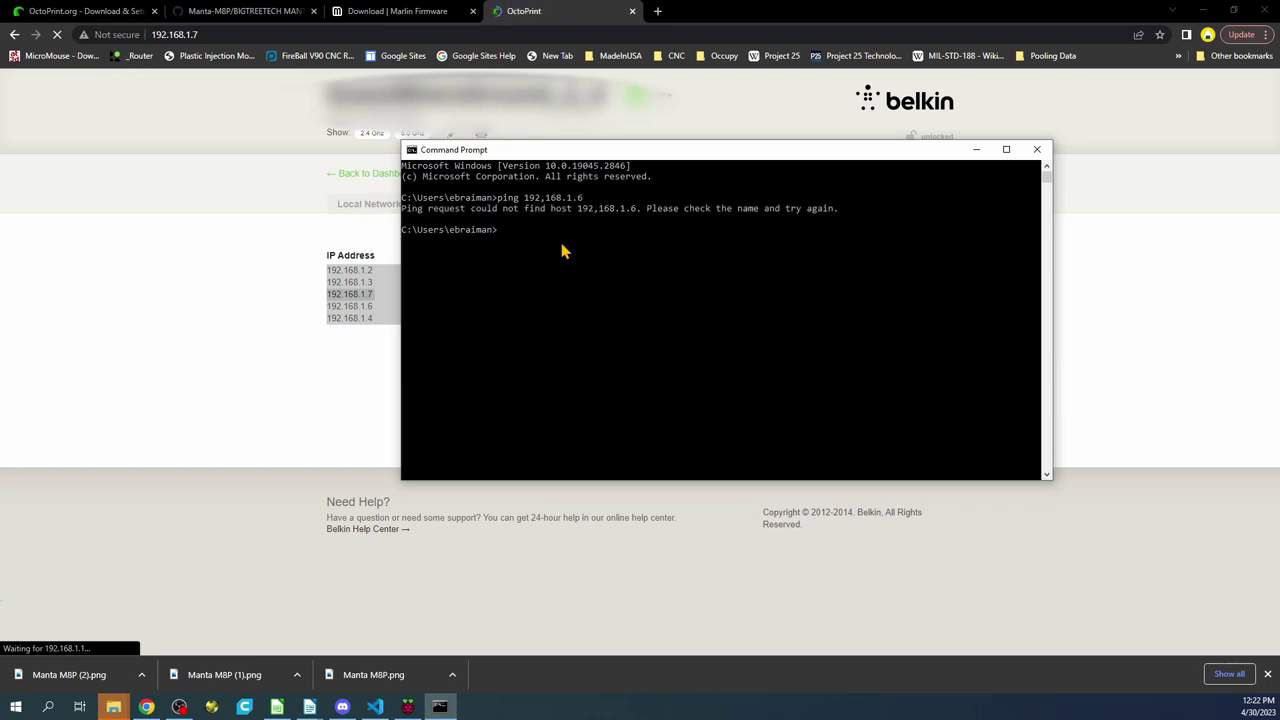
Repeat the ping command with the last number of the address changed to 7
{"action": "key", "text": "Up"}
{"action": "type", "text": "7"}
{"action": "key", "text": "Return"}
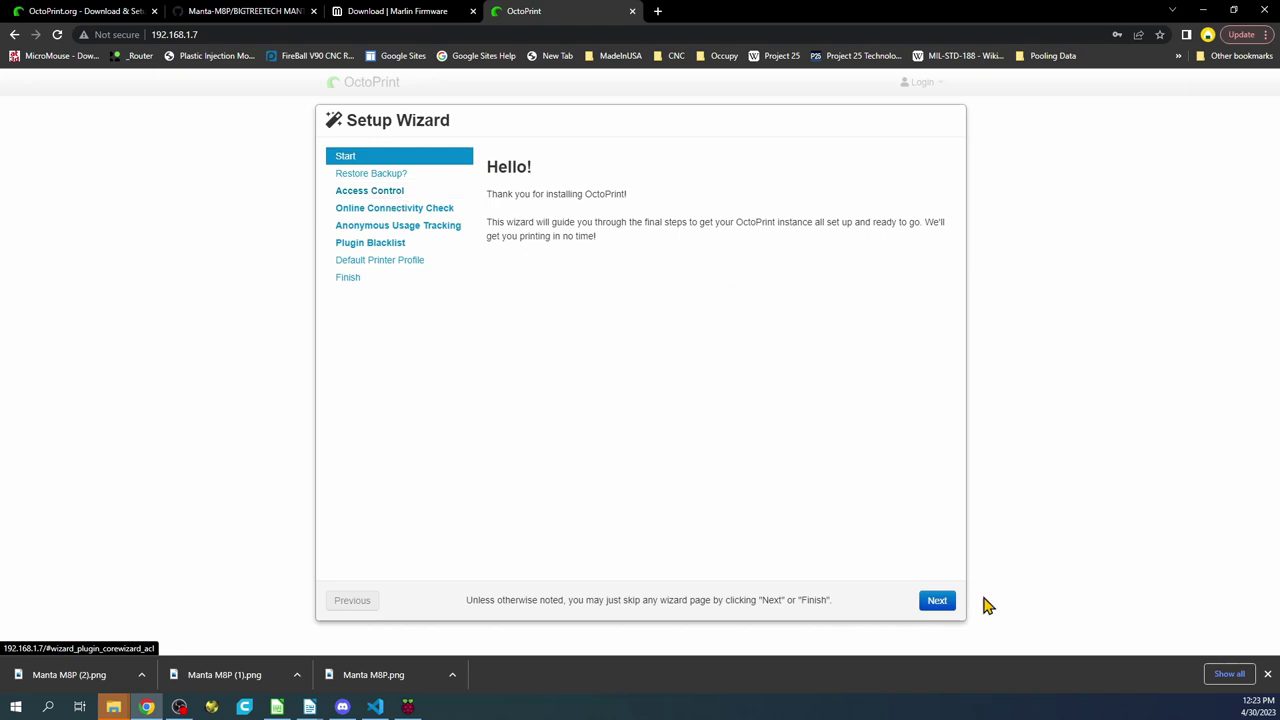
Skip restoring a backup in the OctoPrint Setup Wizard and create the administrator account with username pi and the account password
{"action": "left_click", "coordinate": [940, 602]}
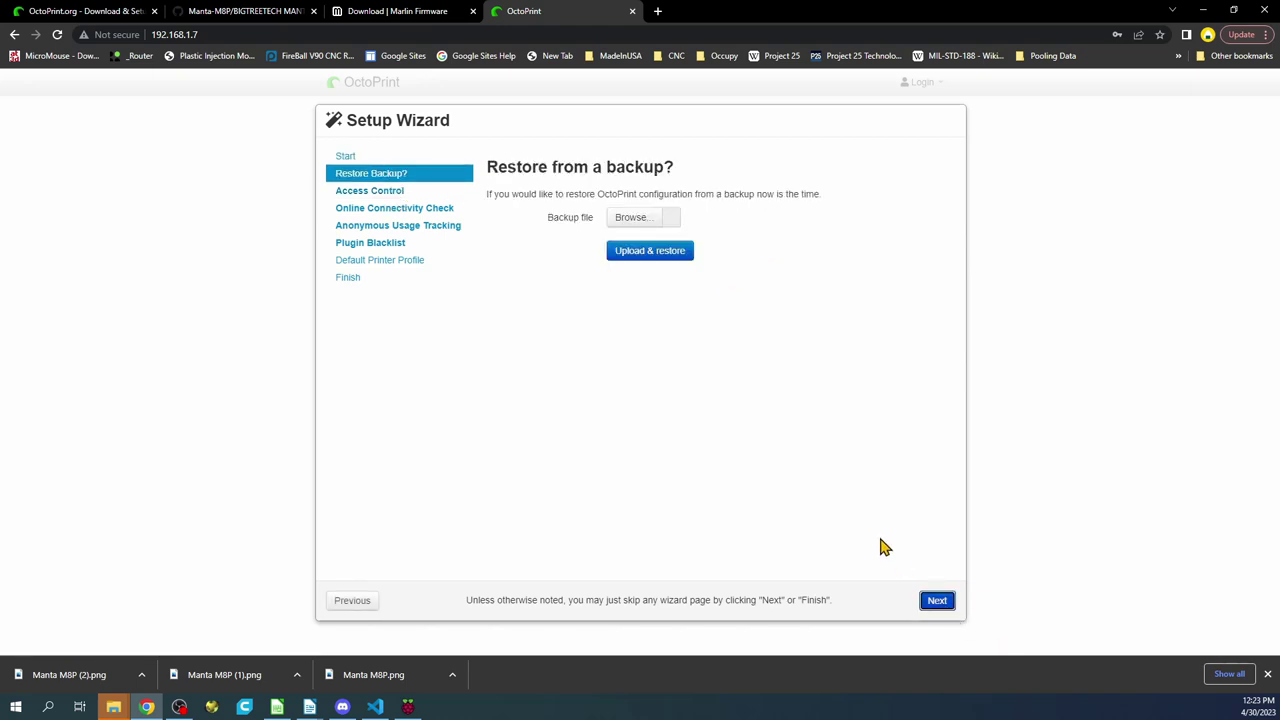
{"action": "left_click", "coordinate": [937, 603]}
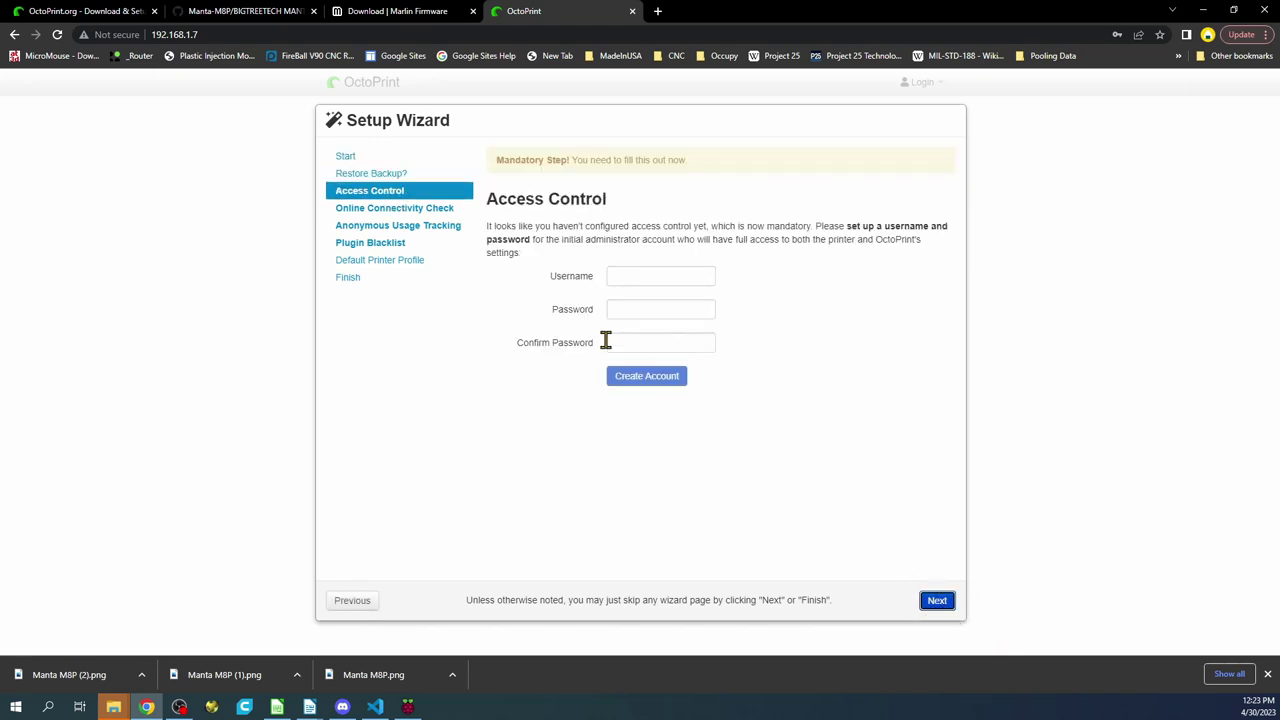
{"action": "left_click", "coordinate": [618, 276]}
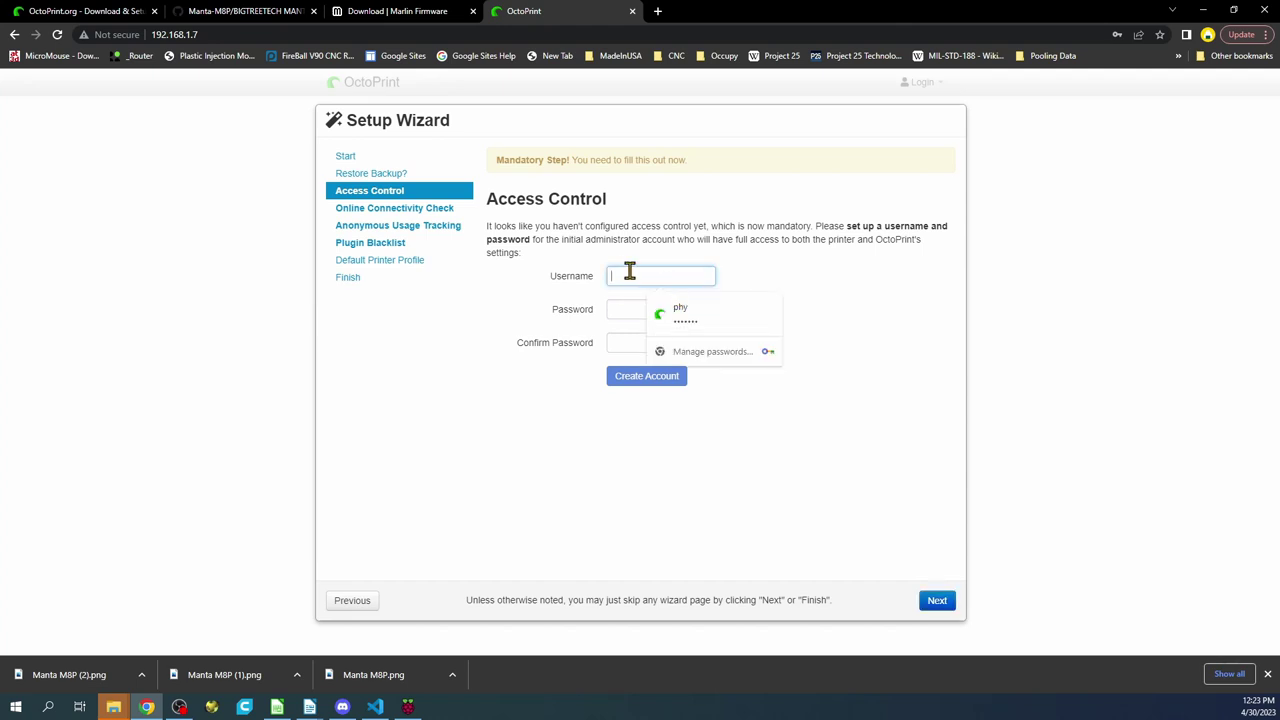
{"action": "type", "text": "pi"}
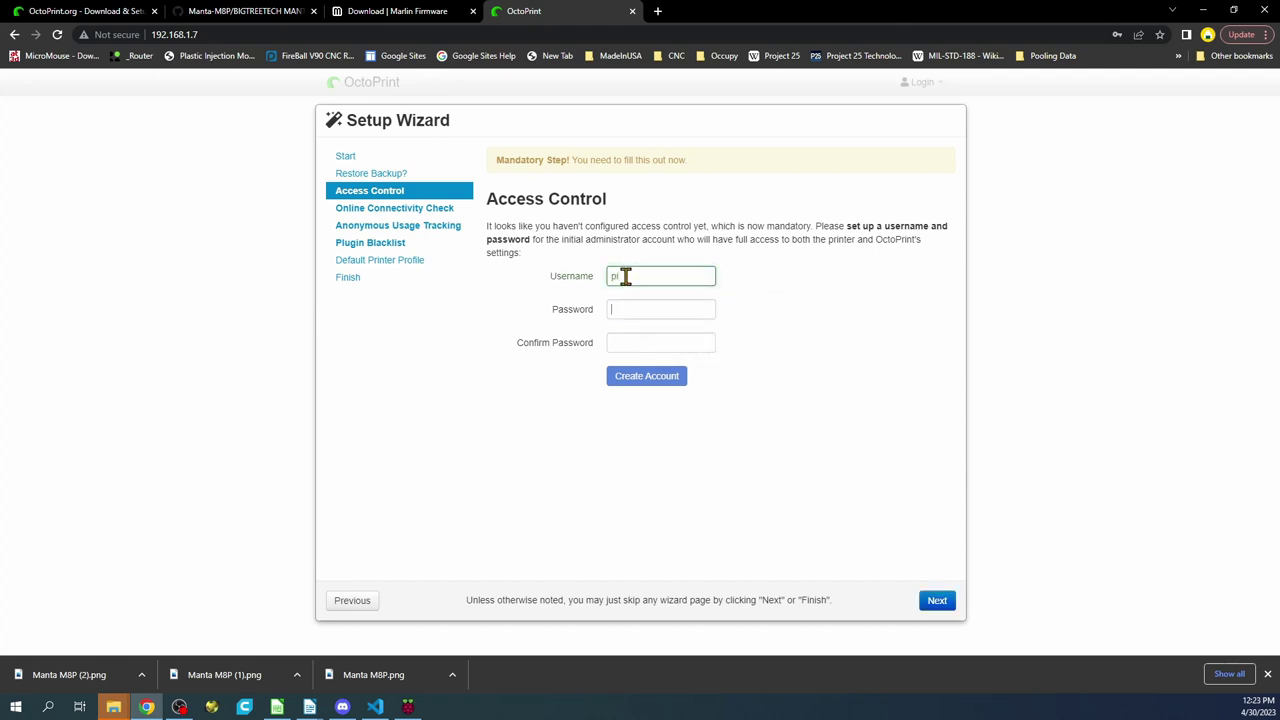
{"action": "key", "text": "Tab"}
{"action": "type", "text": "•••••••"}
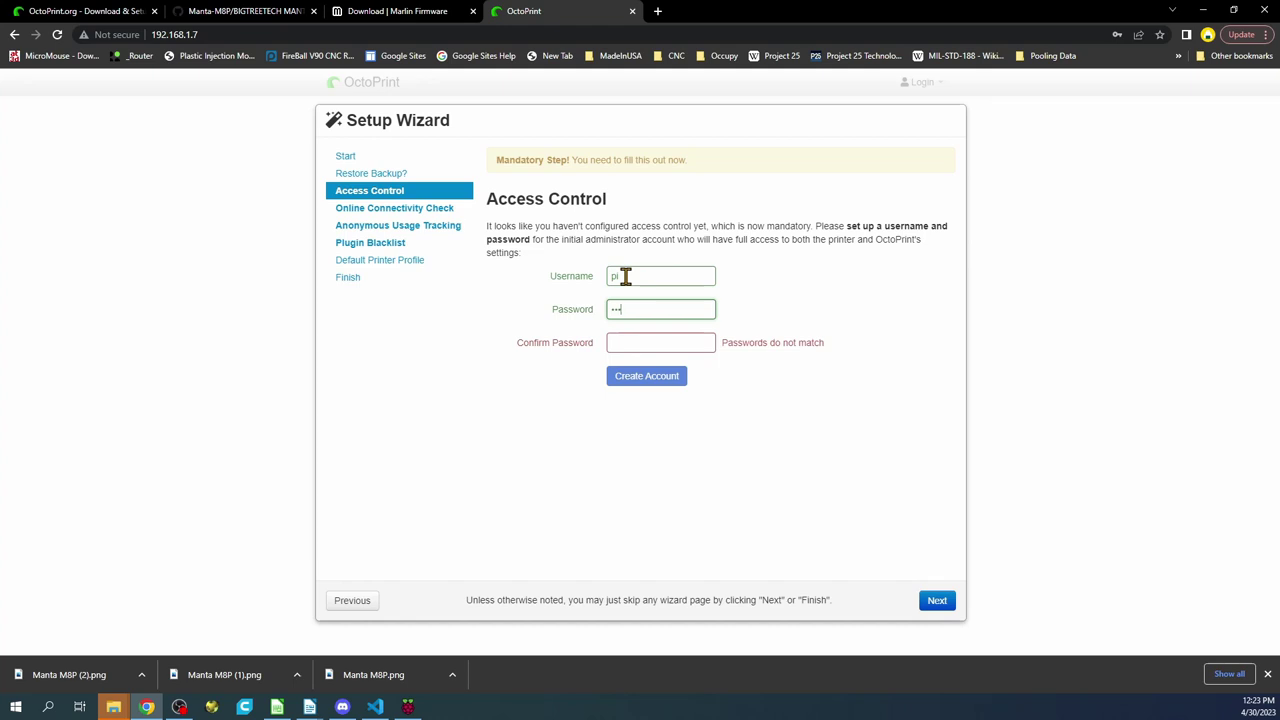
{"action": "type", "text": "••"}
{"action": "key", "text": "Tab"}
{"action": "type", "text": "••••••"}
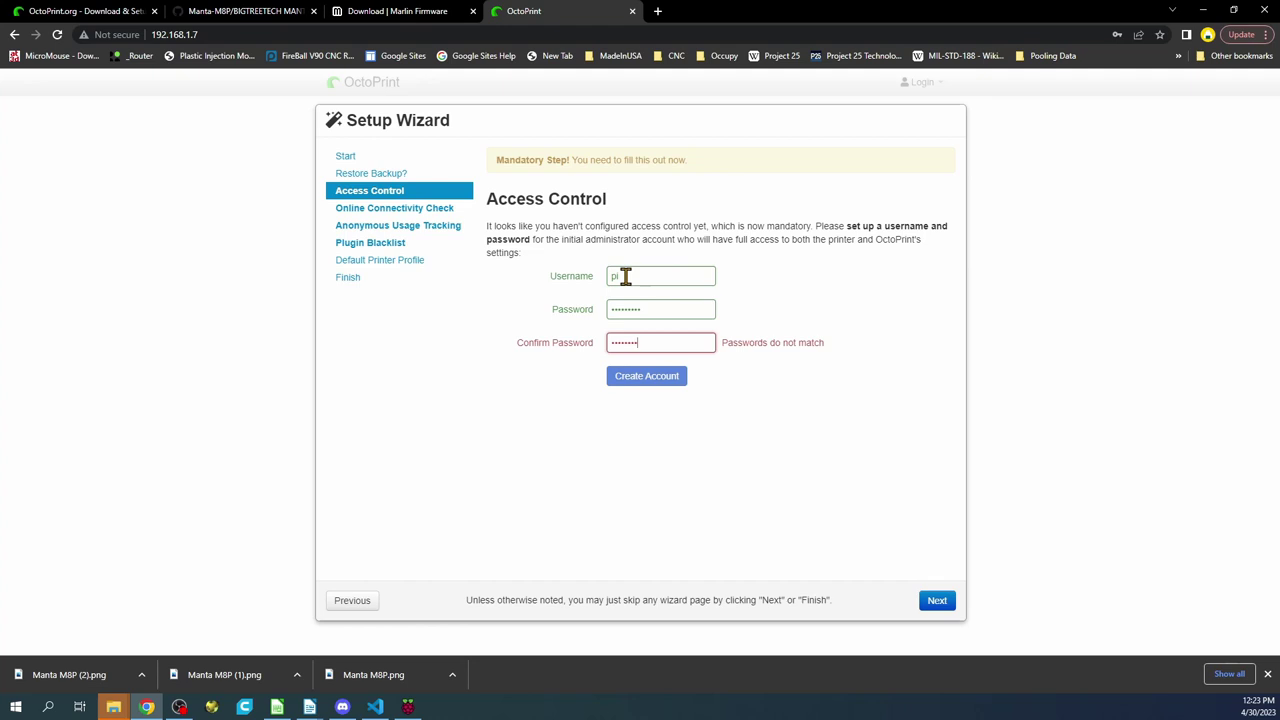
{"action": "type", "text": "•"}
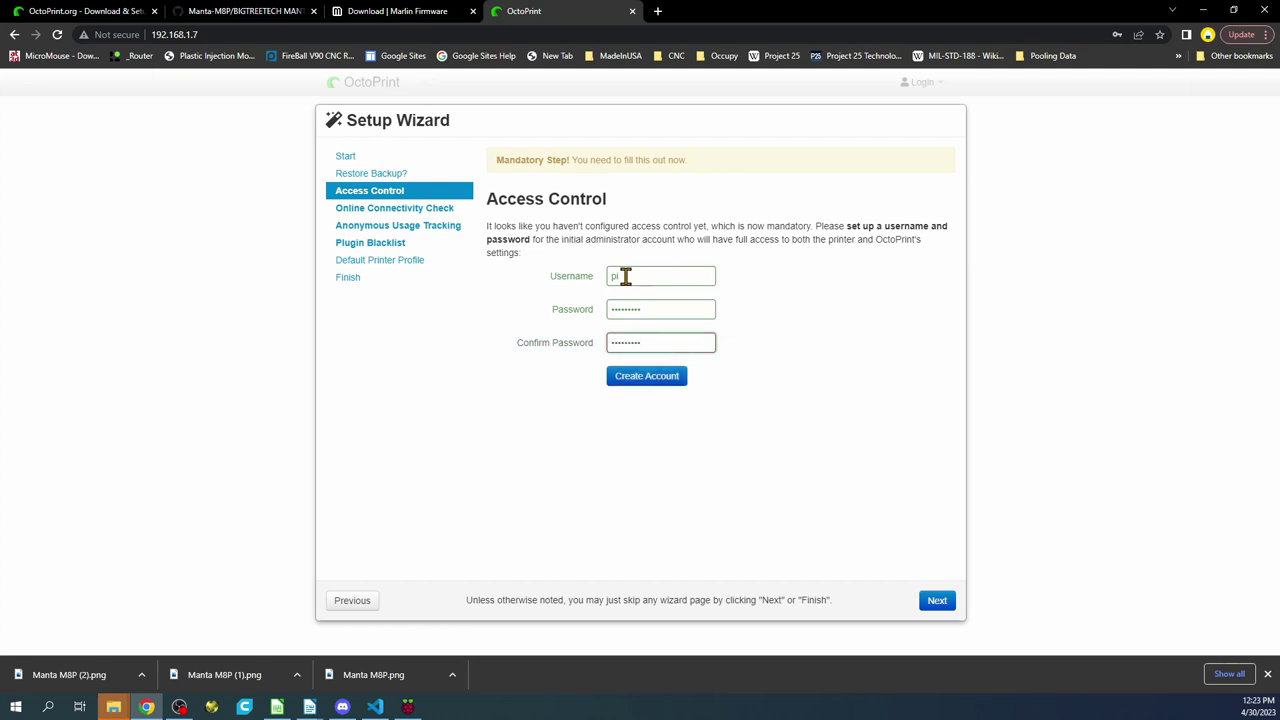
{"action": "left_click", "coordinate": [642, 387]}
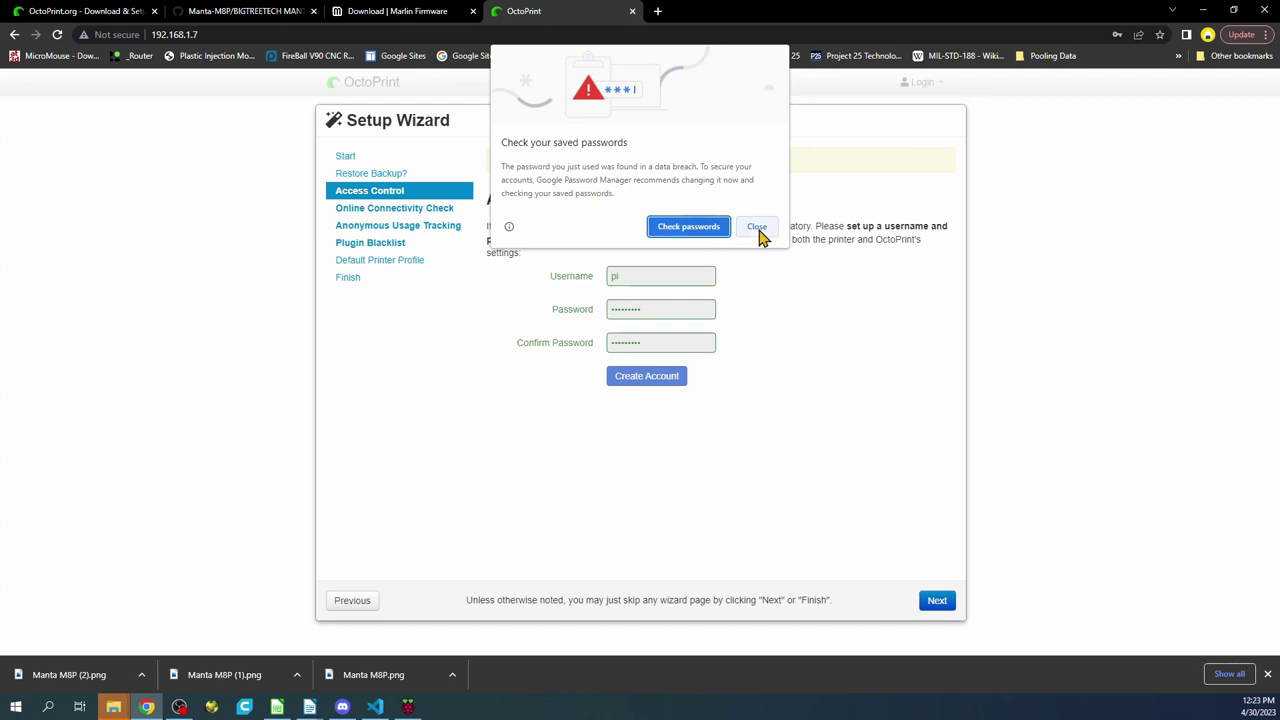
{"action": "left_click", "coordinate": [757, 228]}
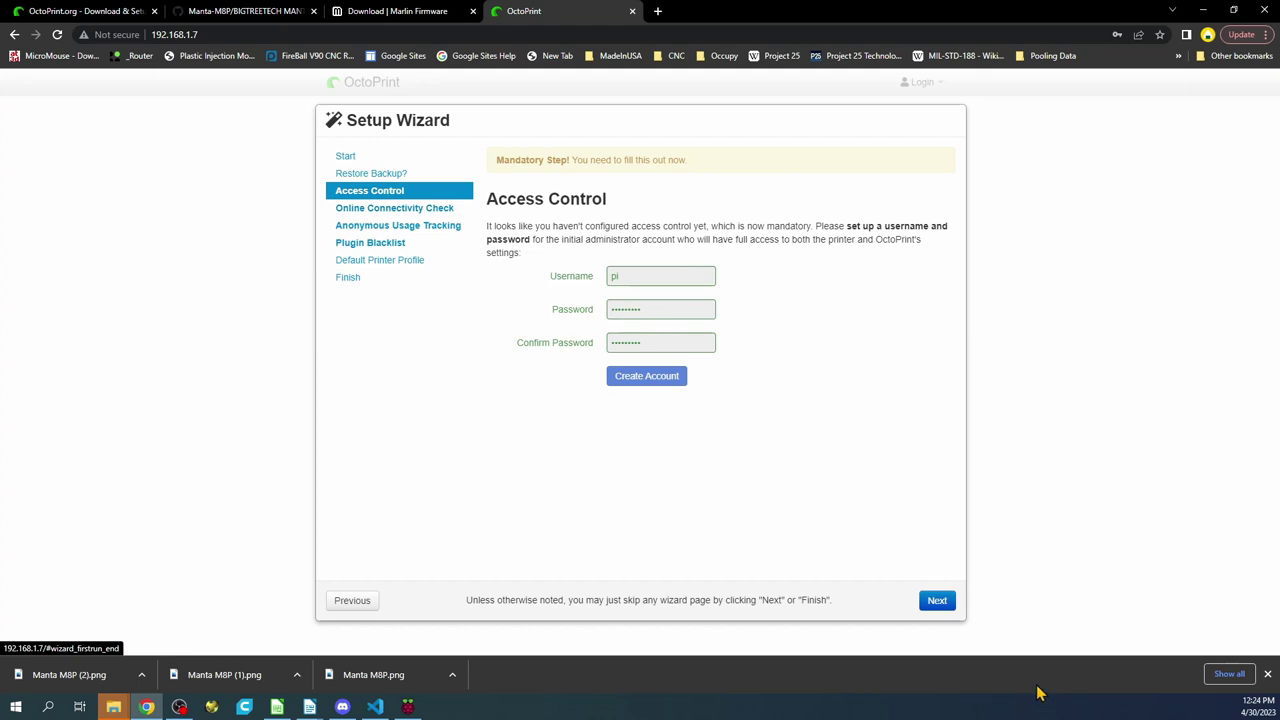
{"action": "left_click", "coordinate": [937, 600]}
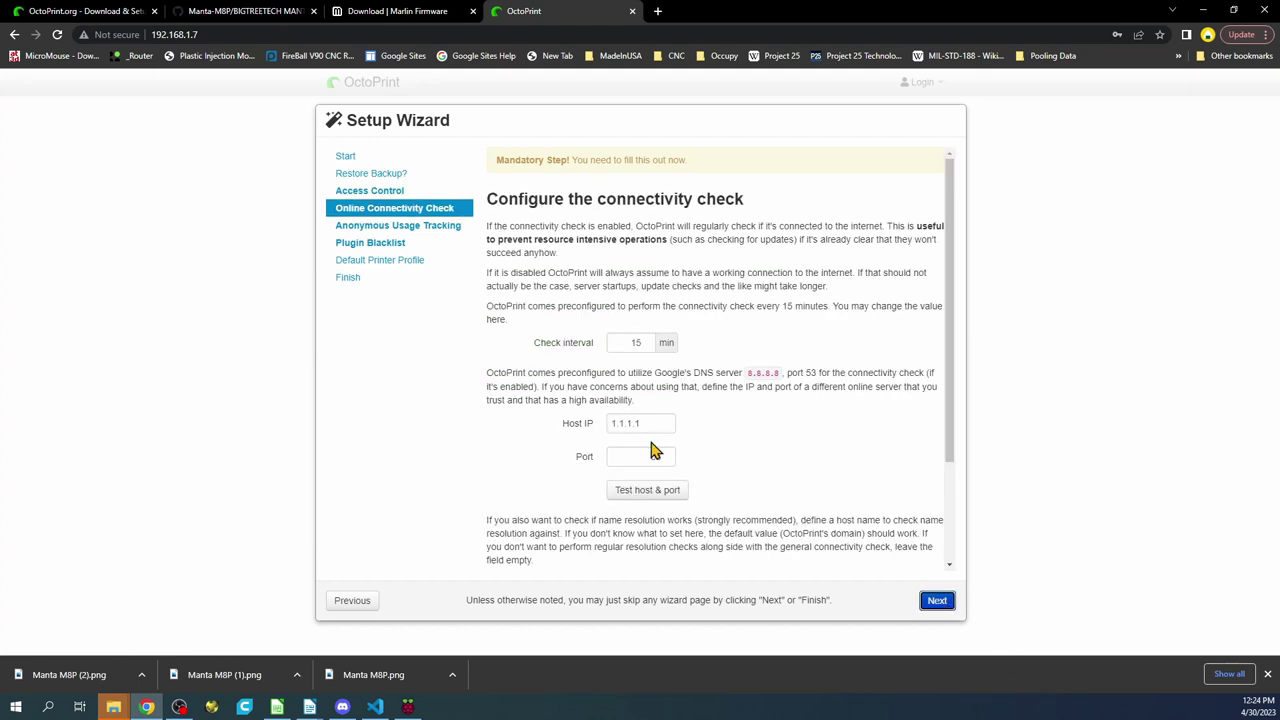
Test the connectivity check's host 1.1.1.1 with port 53 and the name resolution for octoprint.org
{"action": "left_click", "coordinate": [679, 491]}
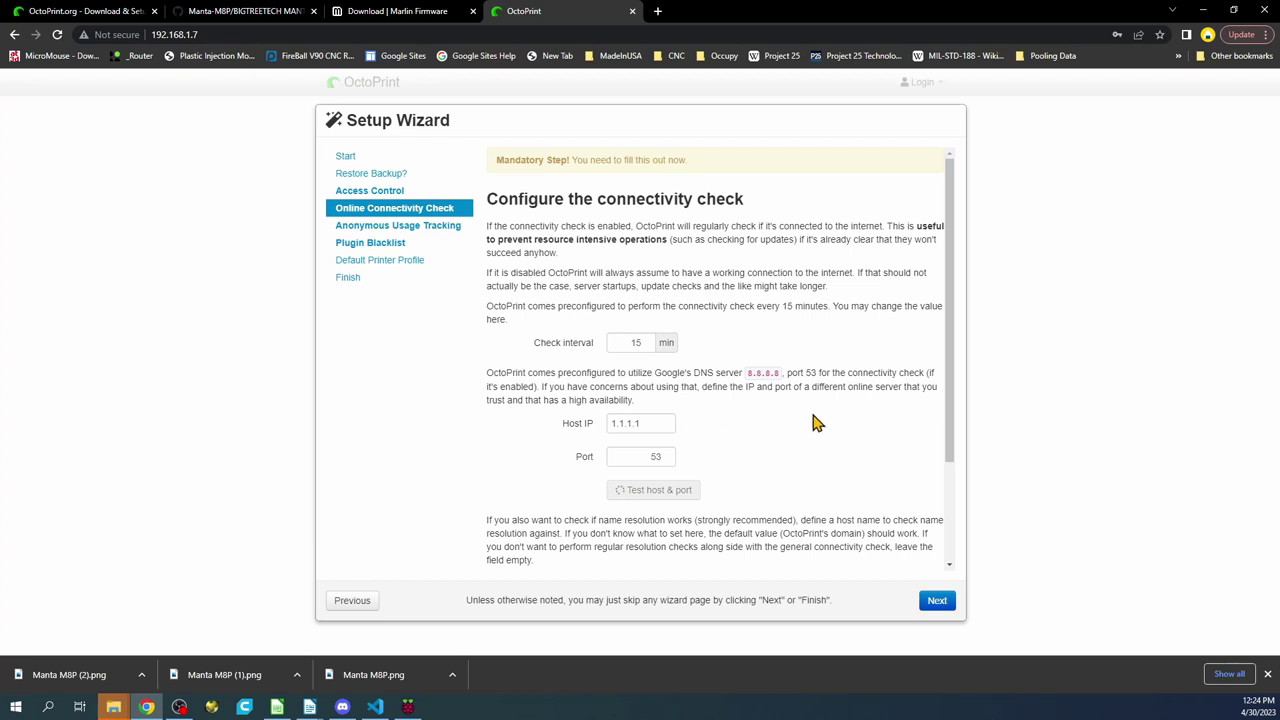
{"action": "scroll", "coordinate": [785, 385], "scroll_direction": "down", "scroll_amount": 2}
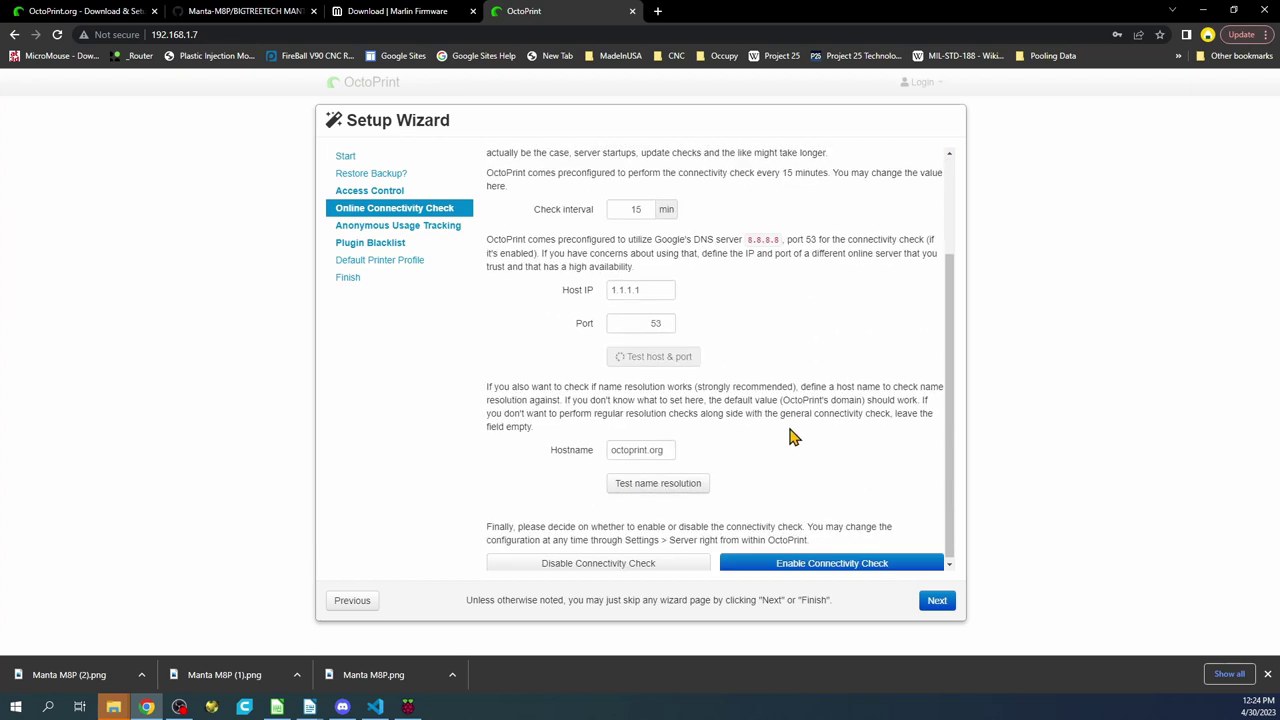
{"action": "left_click", "coordinate": [679, 490]}
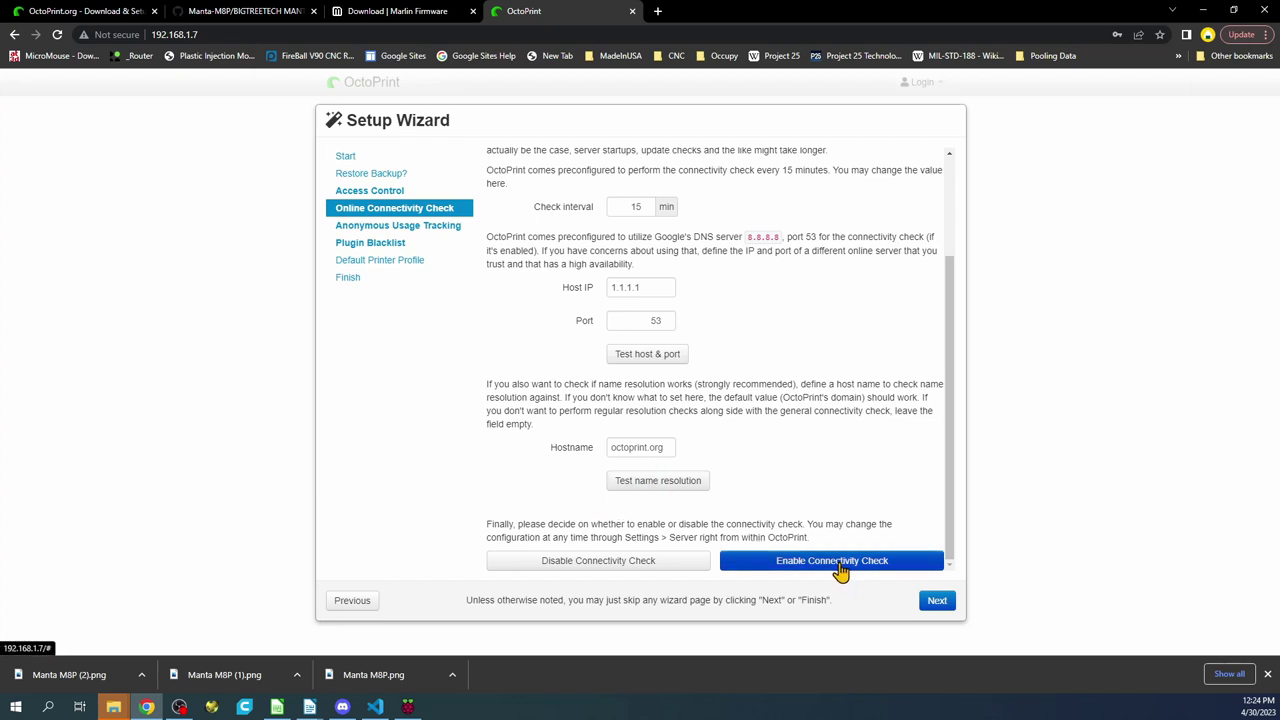
{"action": "left_click", "coordinate": [937, 600]}
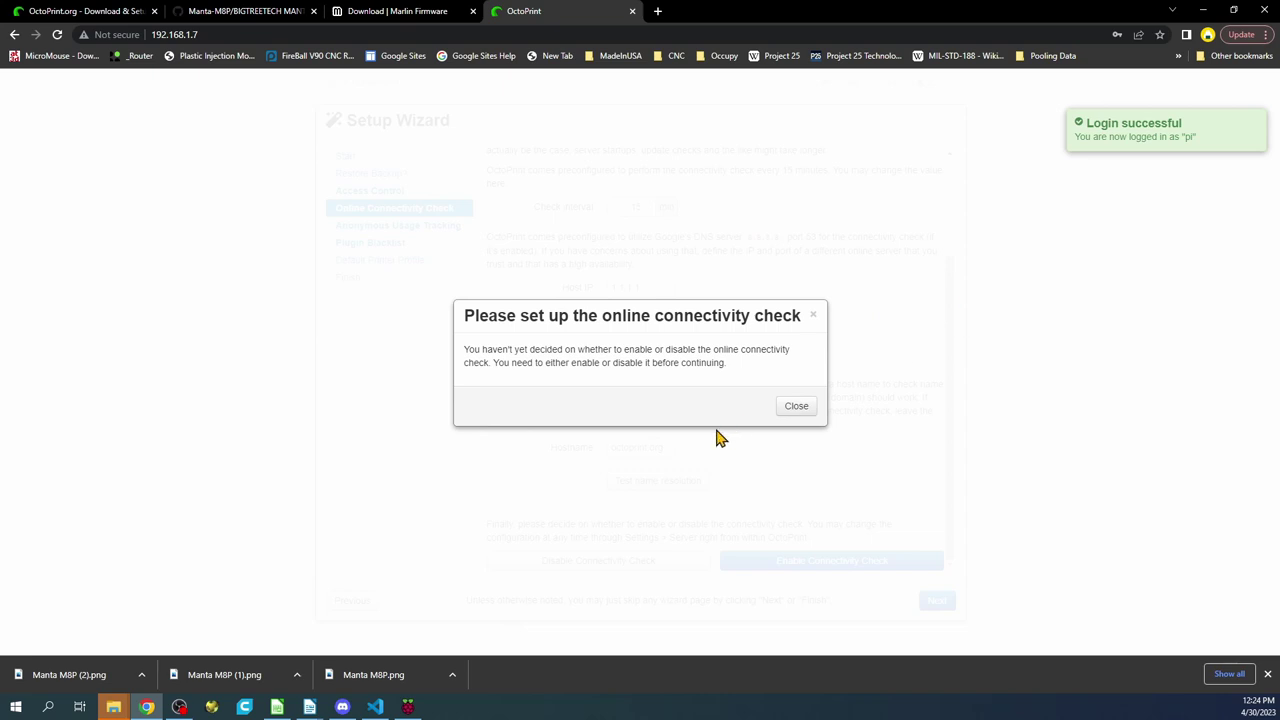
{"action": "left_click", "coordinate": [797, 407]}
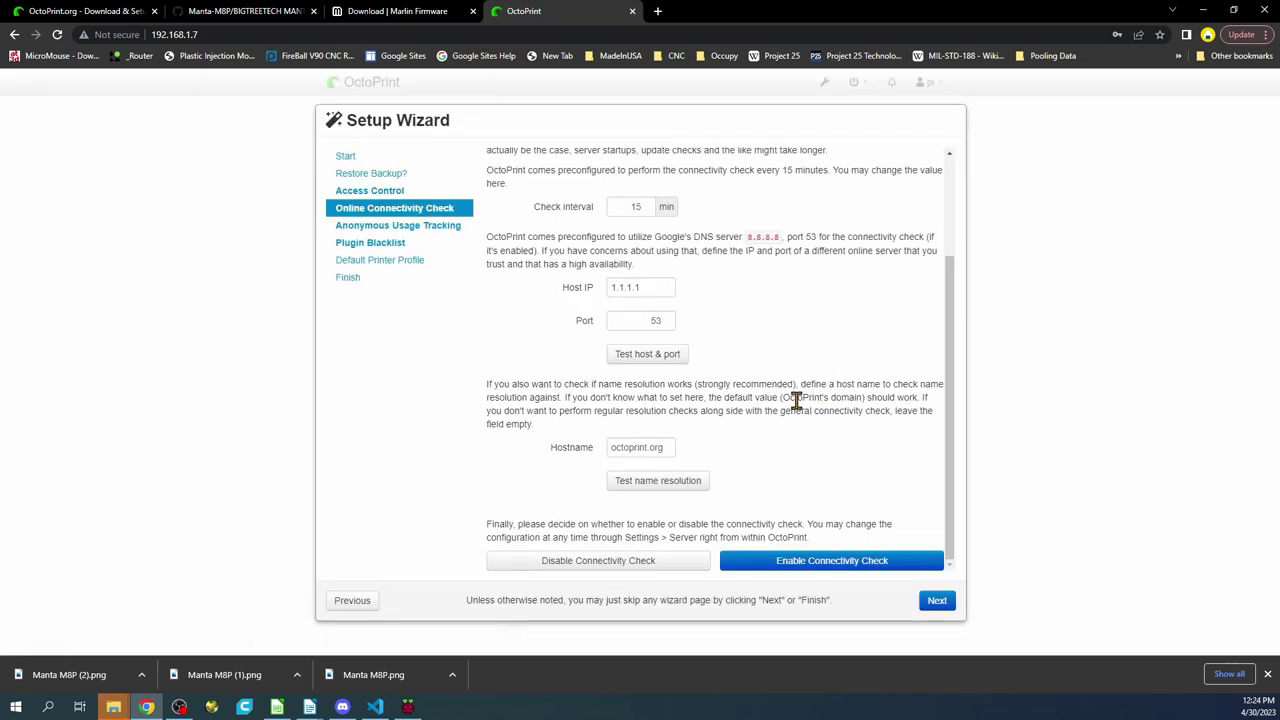
{"action": "left_click", "coordinate": [936, 601]}
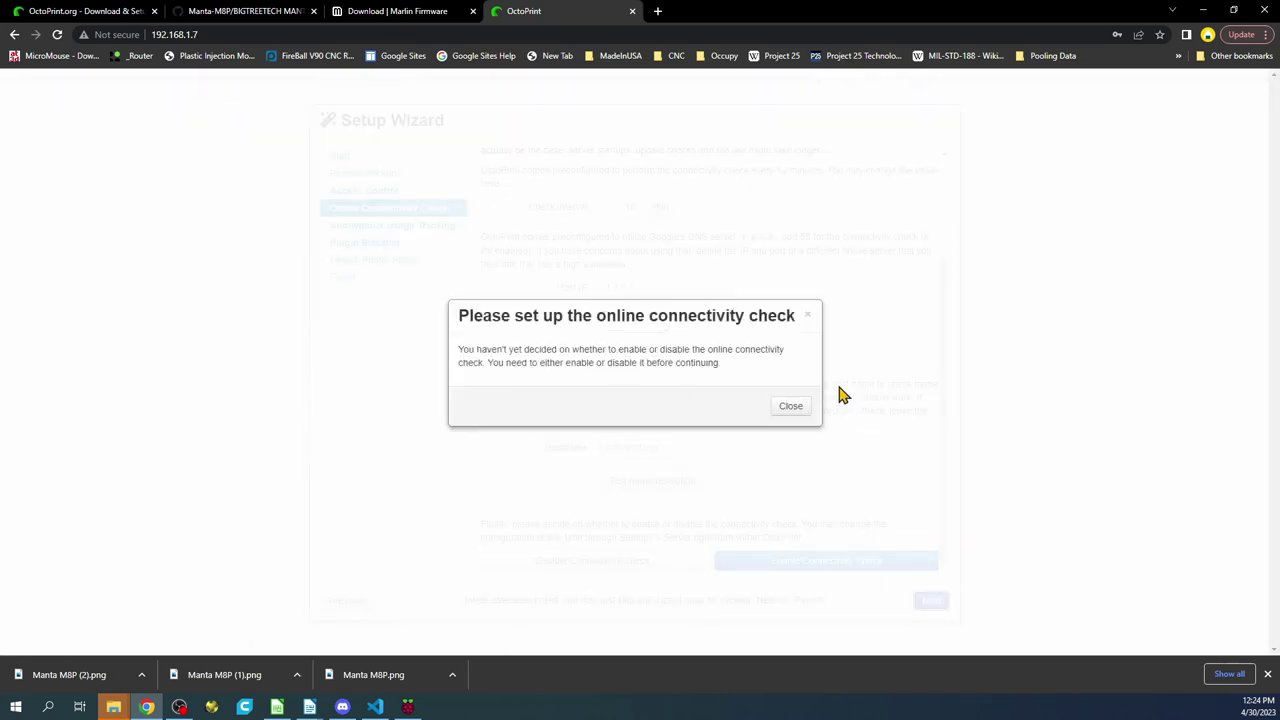
{"action": "left_click", "coordinate": [795, 410]}
Enable the online connectivity check and continue to the anonymous usage tracking page
{"action": "left_click", "coordinate": [803, 568]}
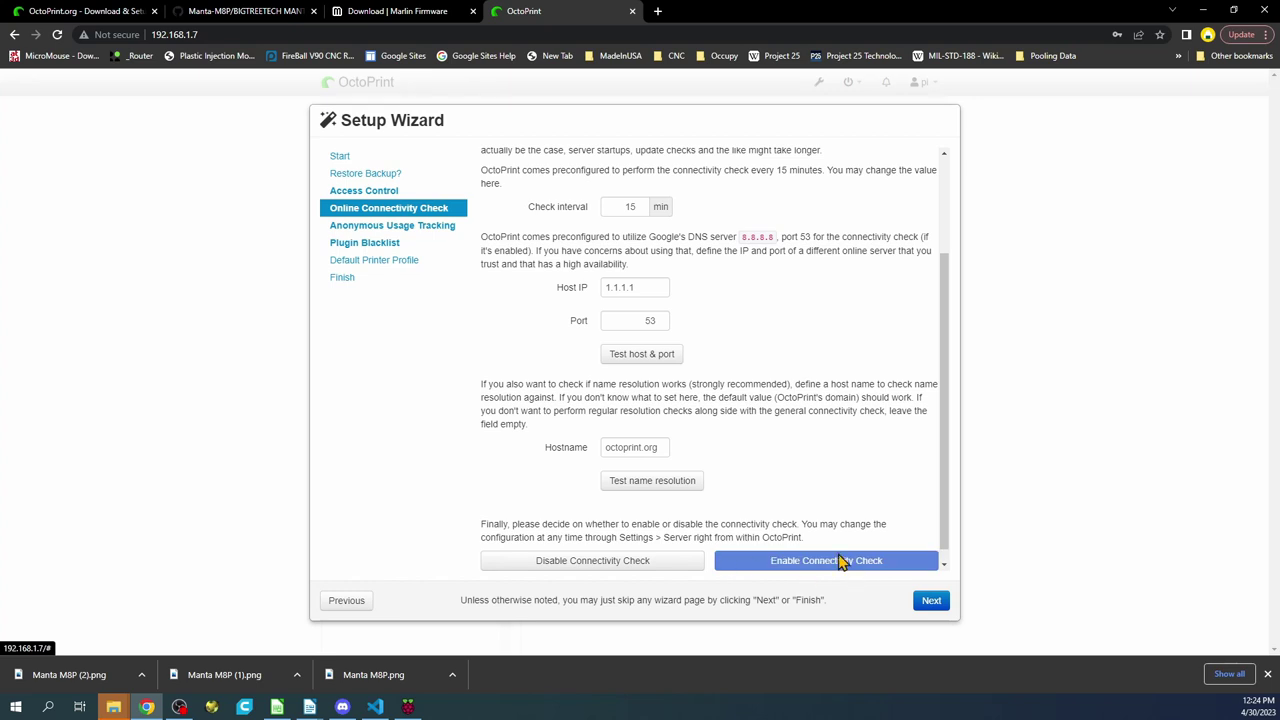
{"action": "left_click", "coordinate": [928, 603]}
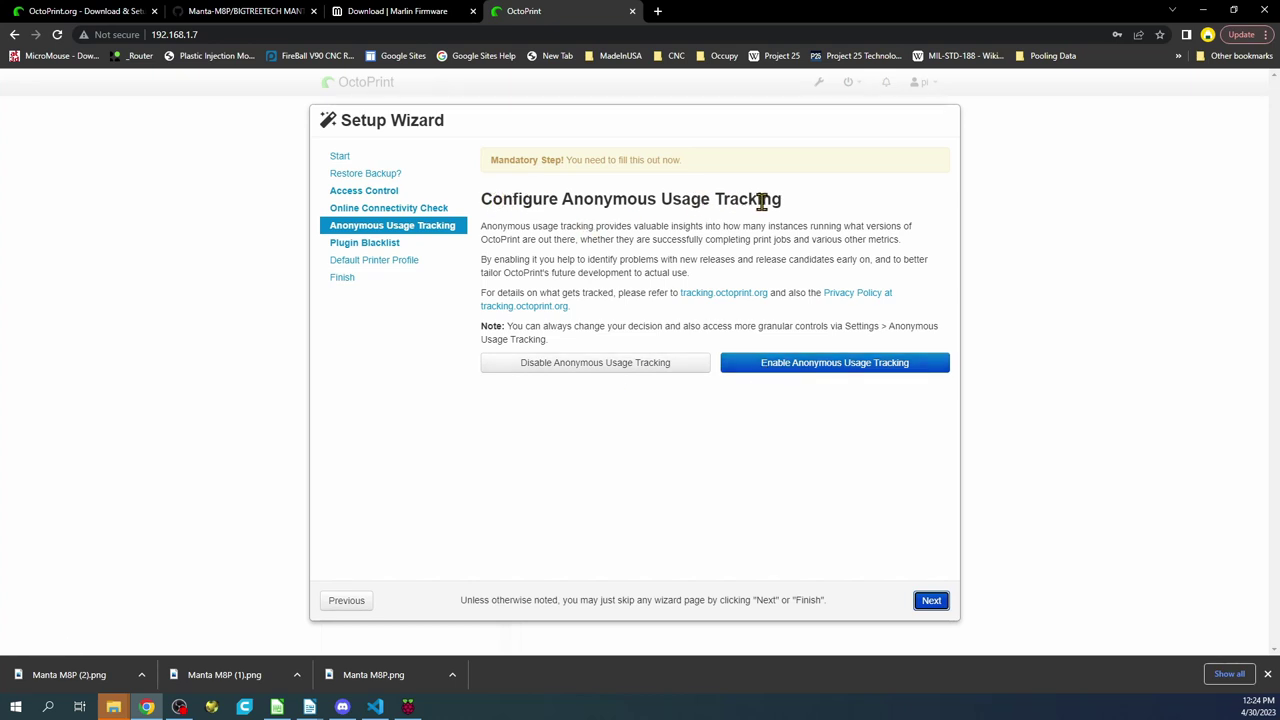
Disable anonymous usage tracking and enable plugin blacklist processing in the Setup Wizard
{"action": "left_click", "coordinate": [595, 364]}
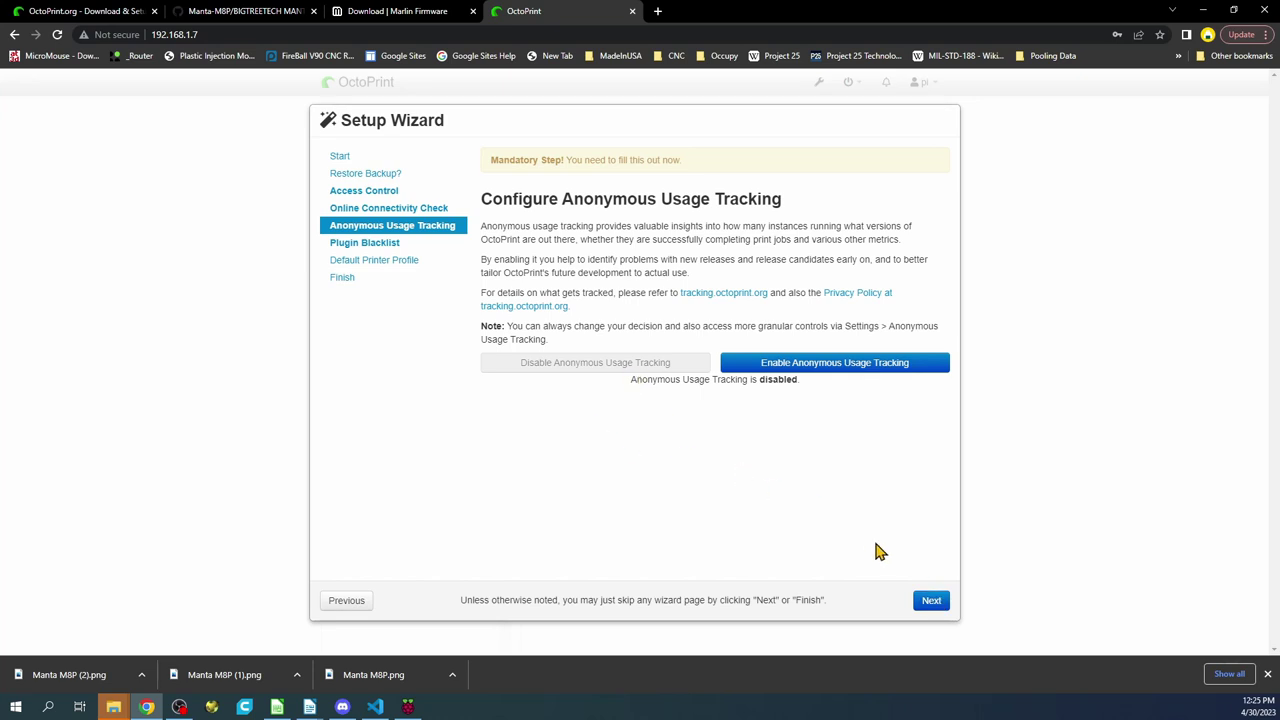
{"action": "left_click", "coordinate": [931, 604]}
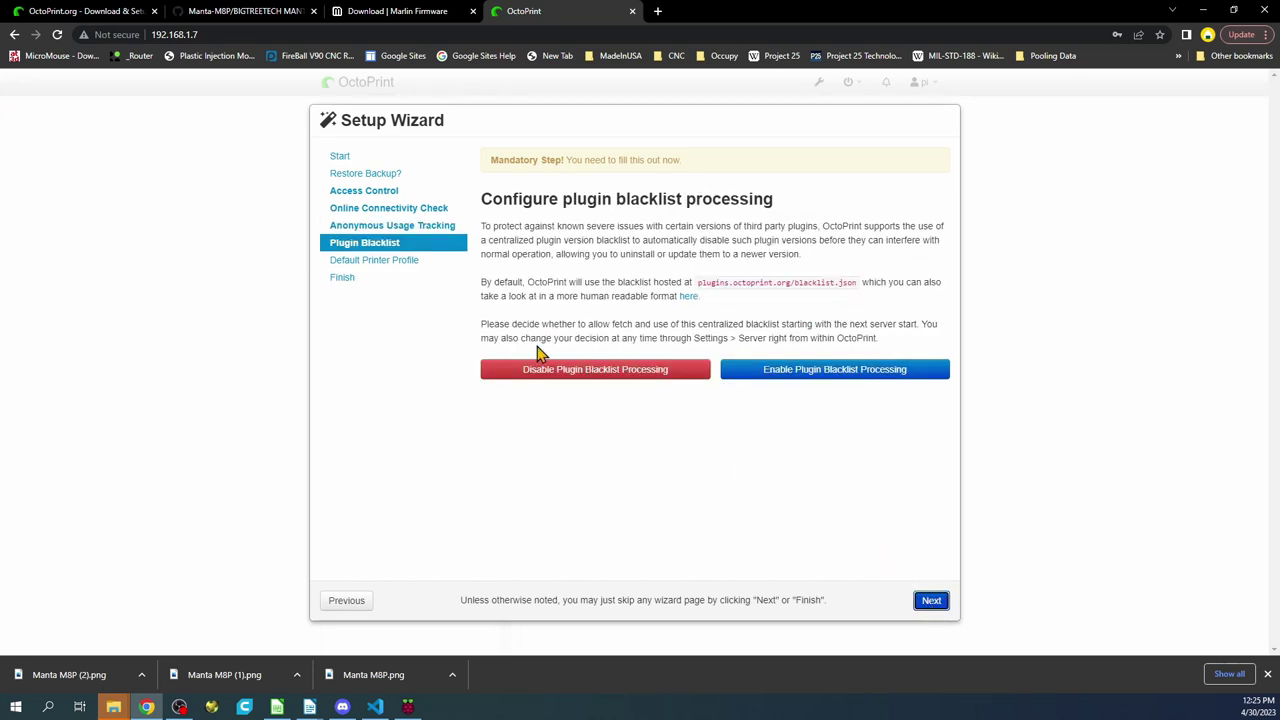
{"action": "left_click", "coordinate": [790, 378]}
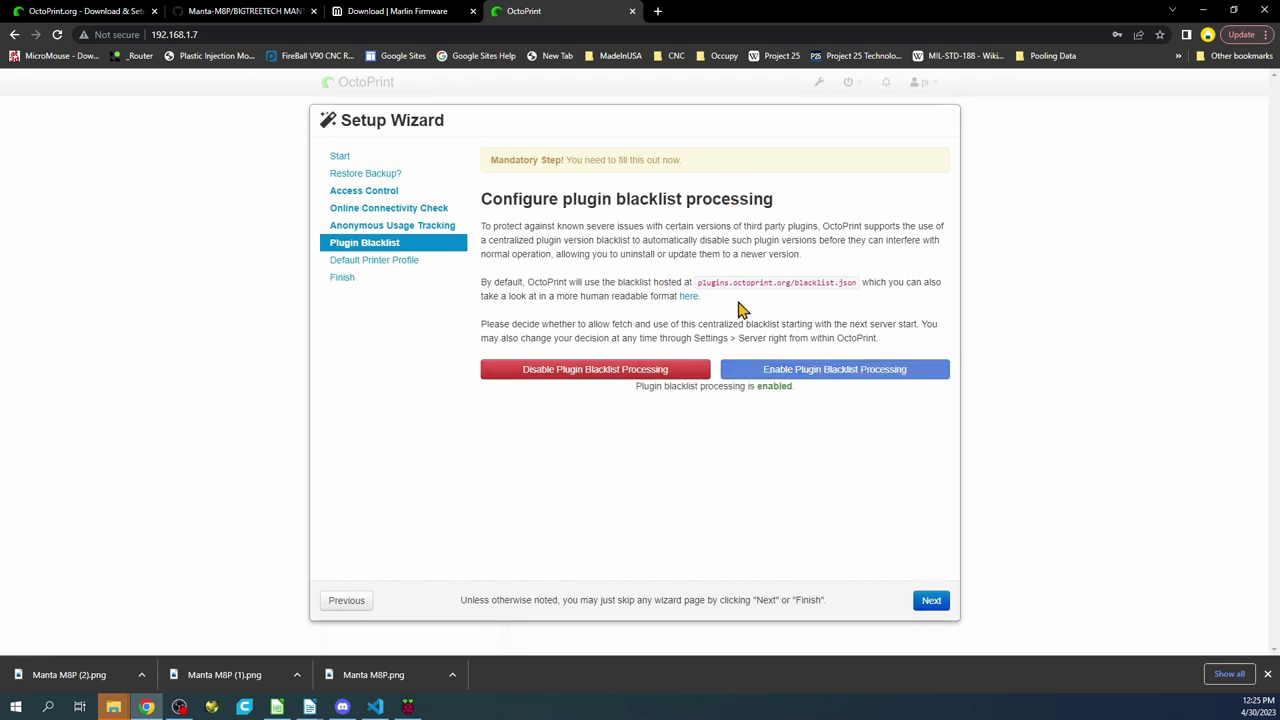
{"action": "left_click", "coordinate": [931, 600]}
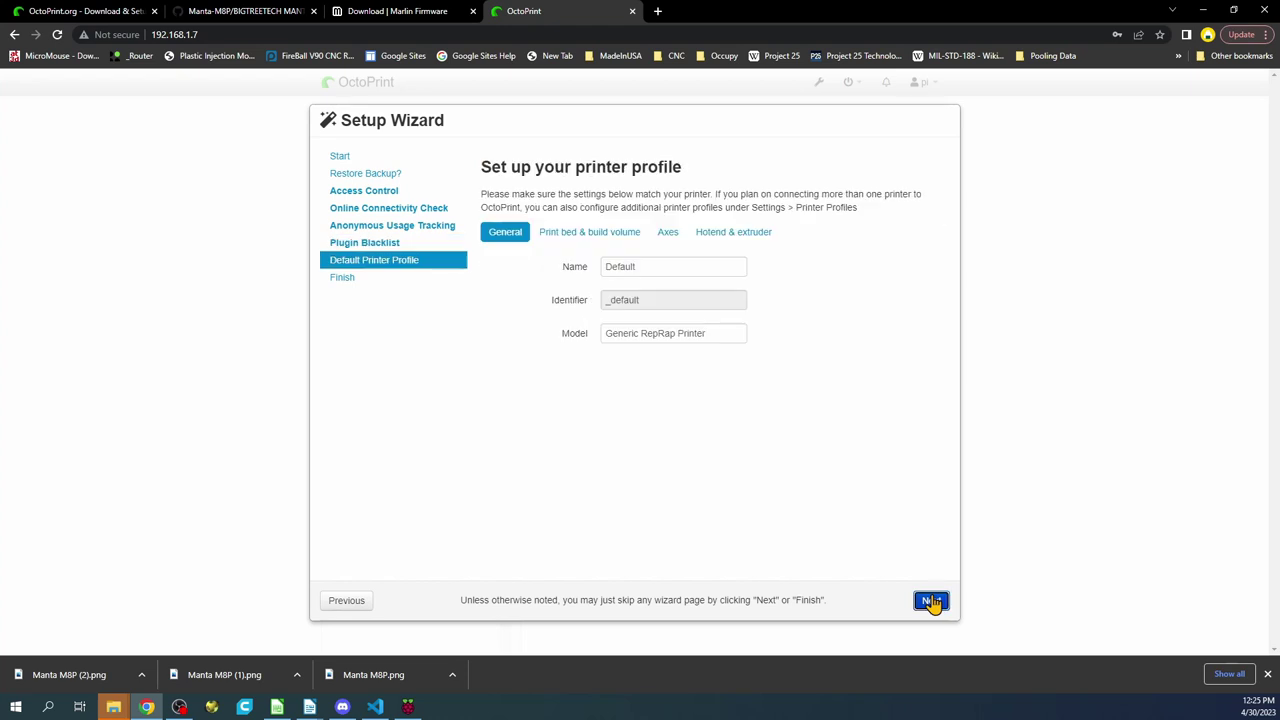
Keep the default printer profile and finish the Setup Wizard
{"action": "double_click", "coordinate": [614, 264]}
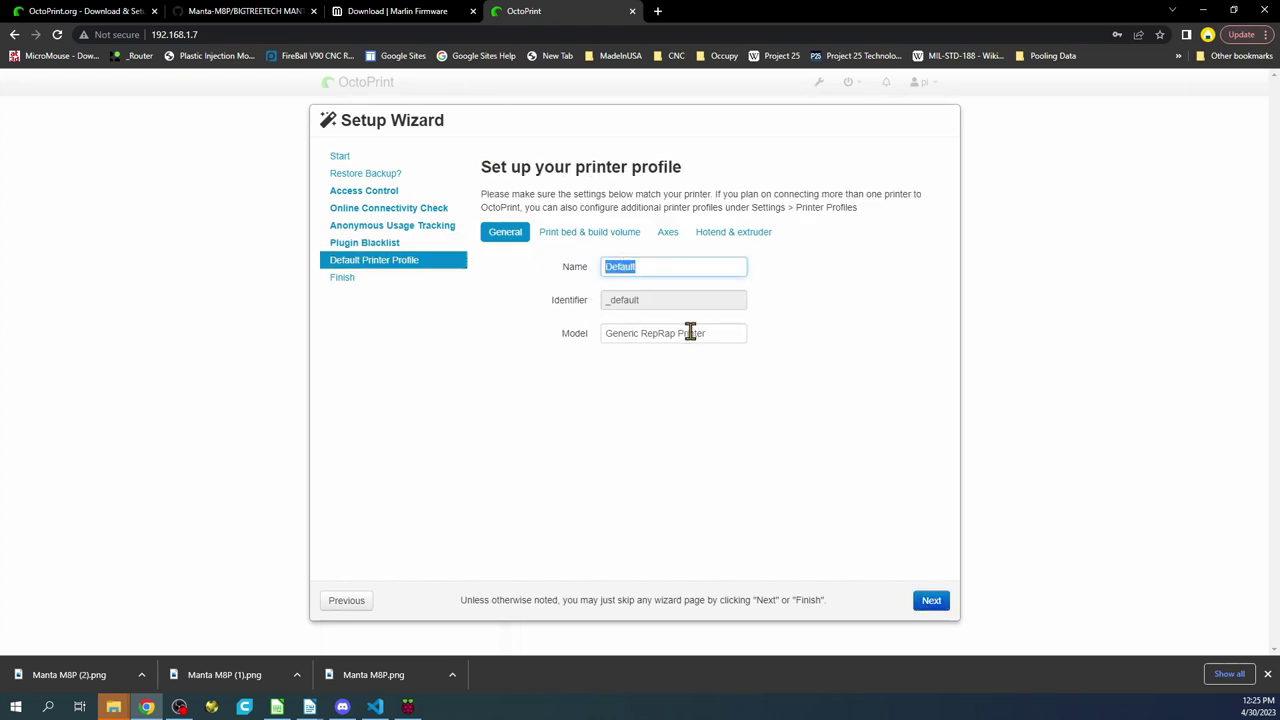
{"action": "left_click", "coordinate": [928, 601]}
{"action": "left_click", "coordinate": [928, 601]}
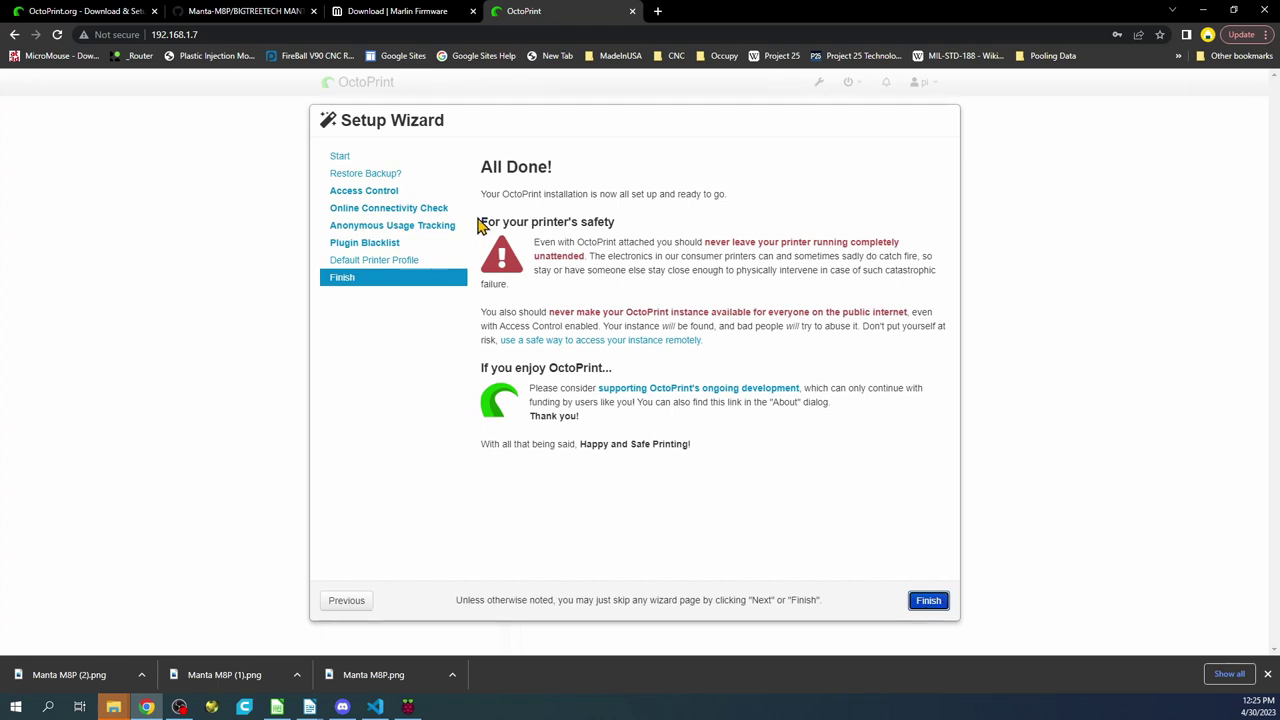
{"action": "left_click_drag", "start_coordinate": [486, 222], "coordinate": [935, 605]}
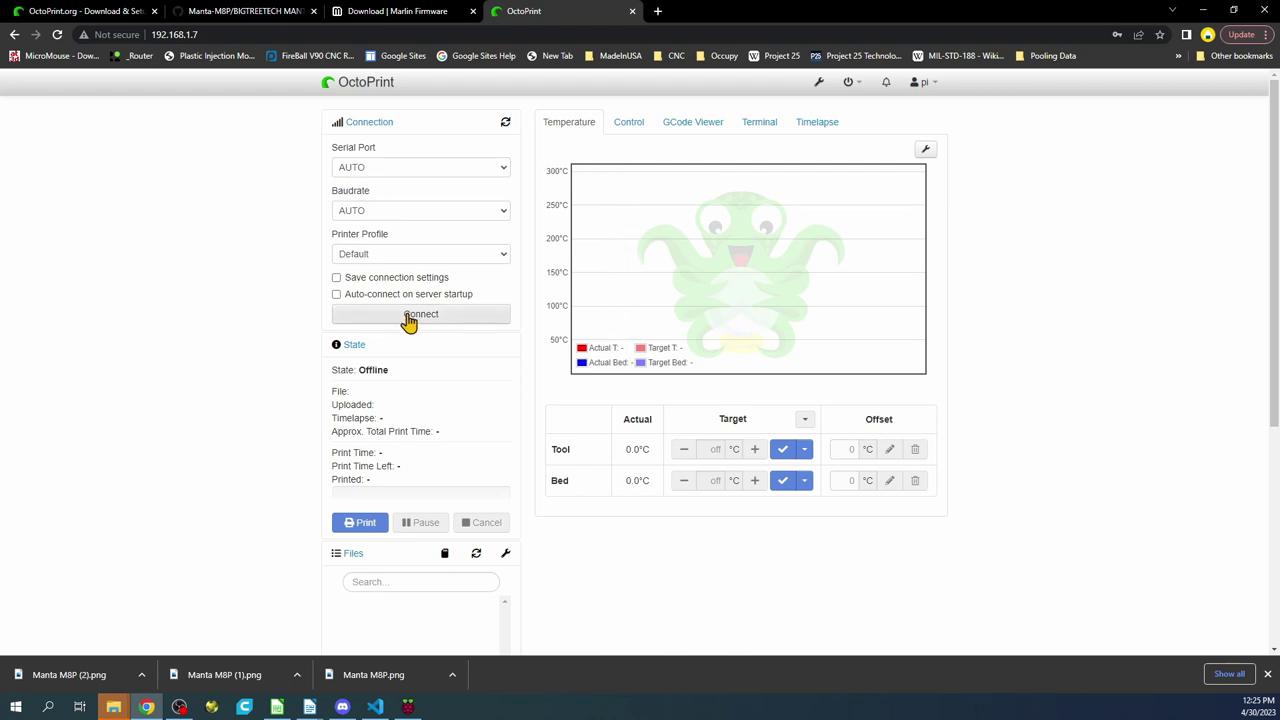
Connect to the printer with serial port and baudrate on AUTO and the Default profile, and review the firmware information
{"action": "left_click", "coordinate": [409, 318]}
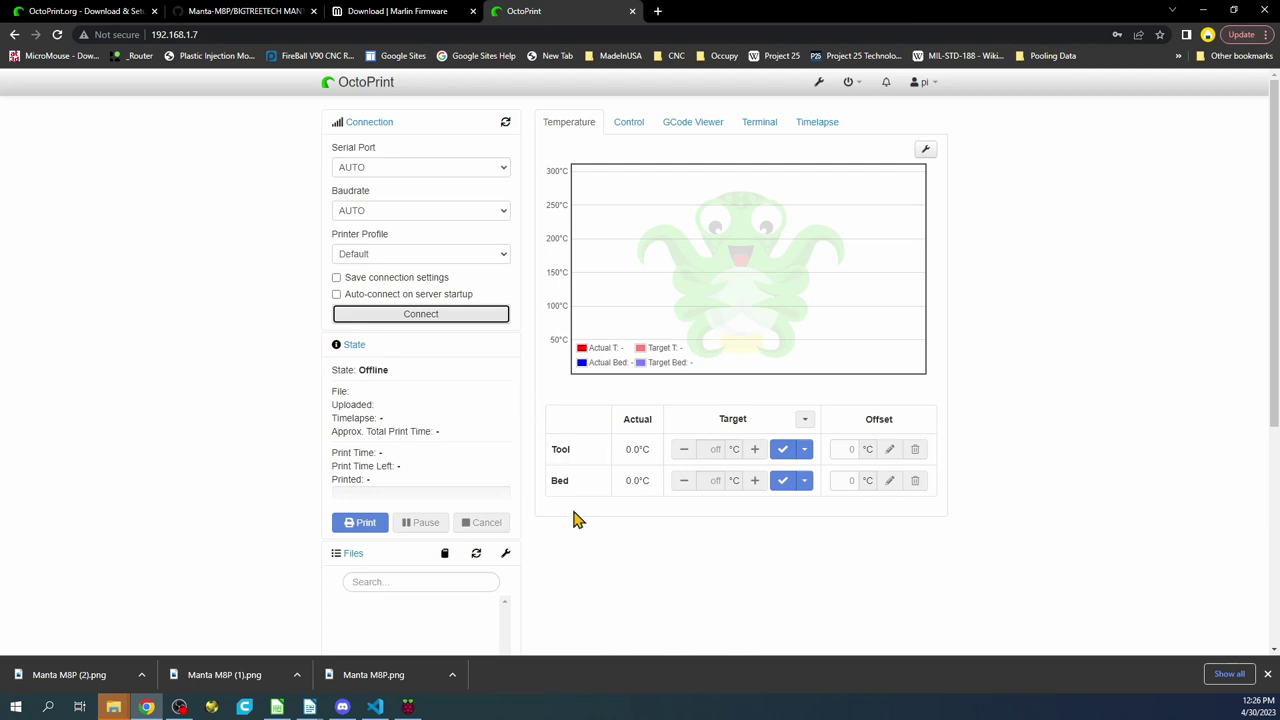
{"action": "scroll", "coordinate": [575, 518], "scroll_direction": "down", "scroll_amount": 2}
{"action": "scroll", "coordinate": [573, 493], "scroll_direction": "up", "scroll_amount": 1}
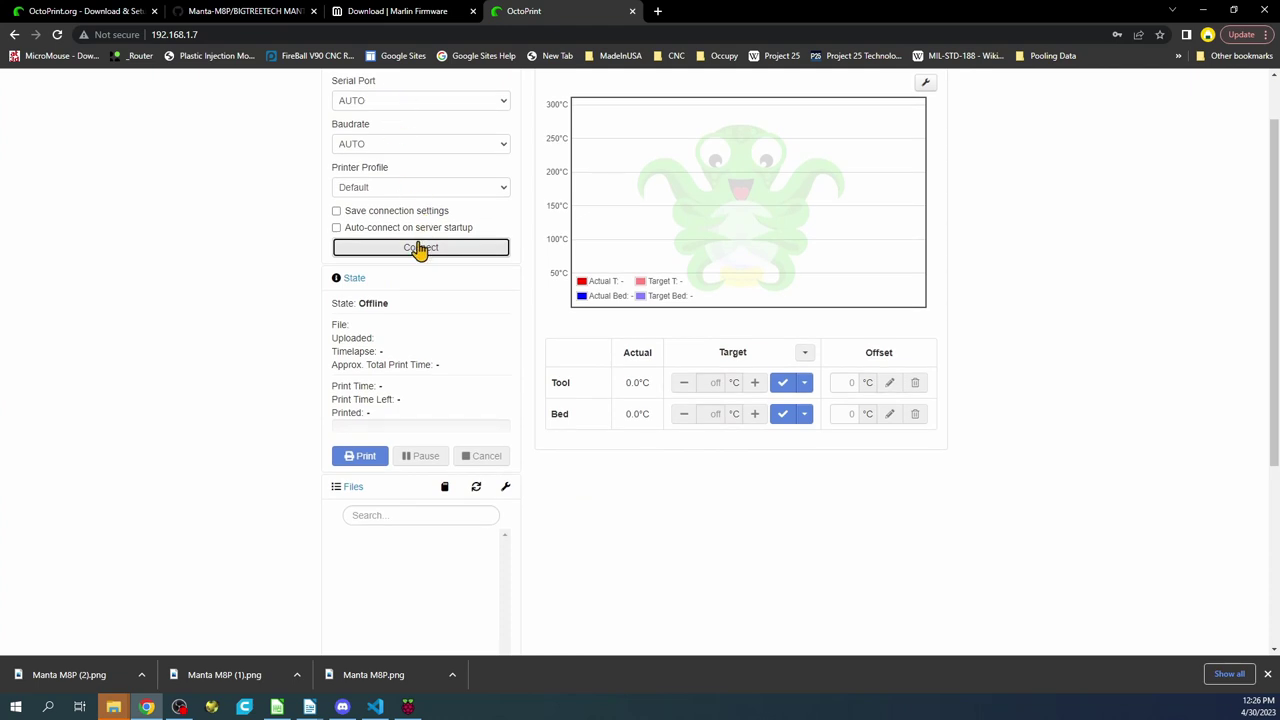
{"action": "scroll", "coordinate": [549, 294], "scroll_direction": "up", "scroll_amount": 1}
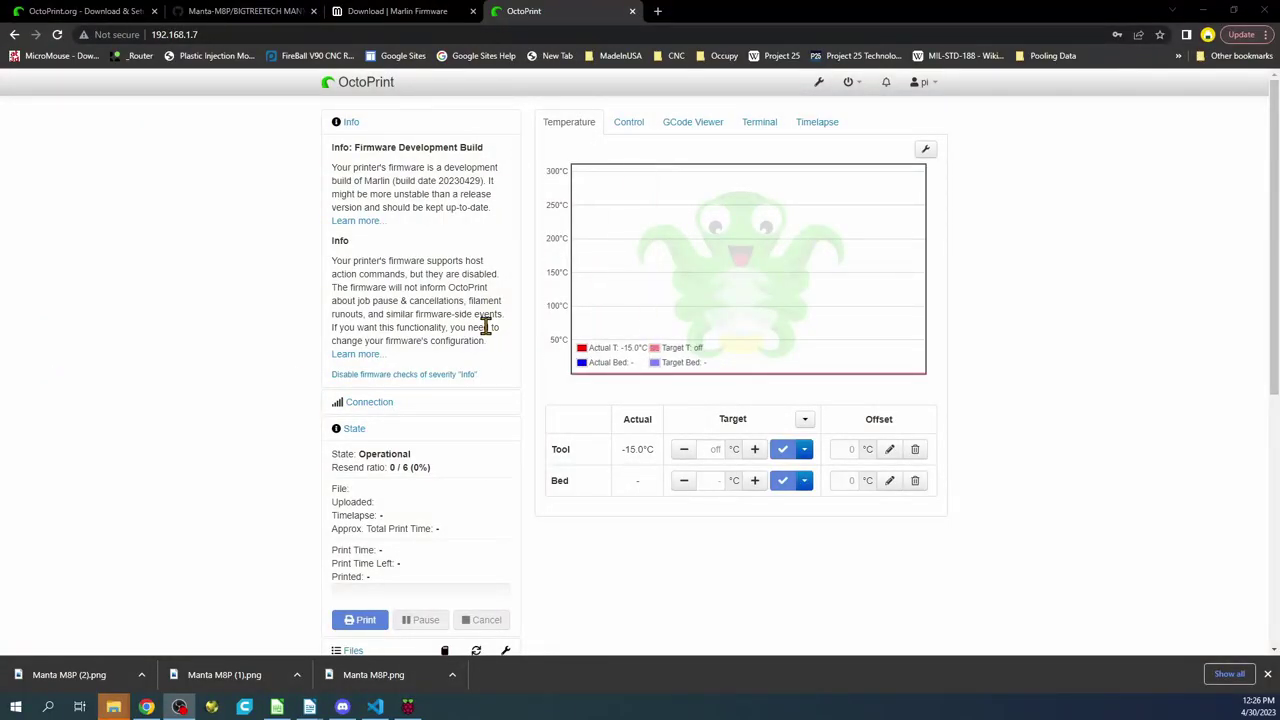
{"action": "scroll", "coordinate": [429, 254], "scroll_direction": "down", "scroll_amount": 2}
{"action": "scroll", "coordinate": [415, 200], "scroll_direction": "up", "scroll_amount": 2}
{"action": "left_click_drag", "start_coordinate": [354, 147], "coordinate": [505, 155]}
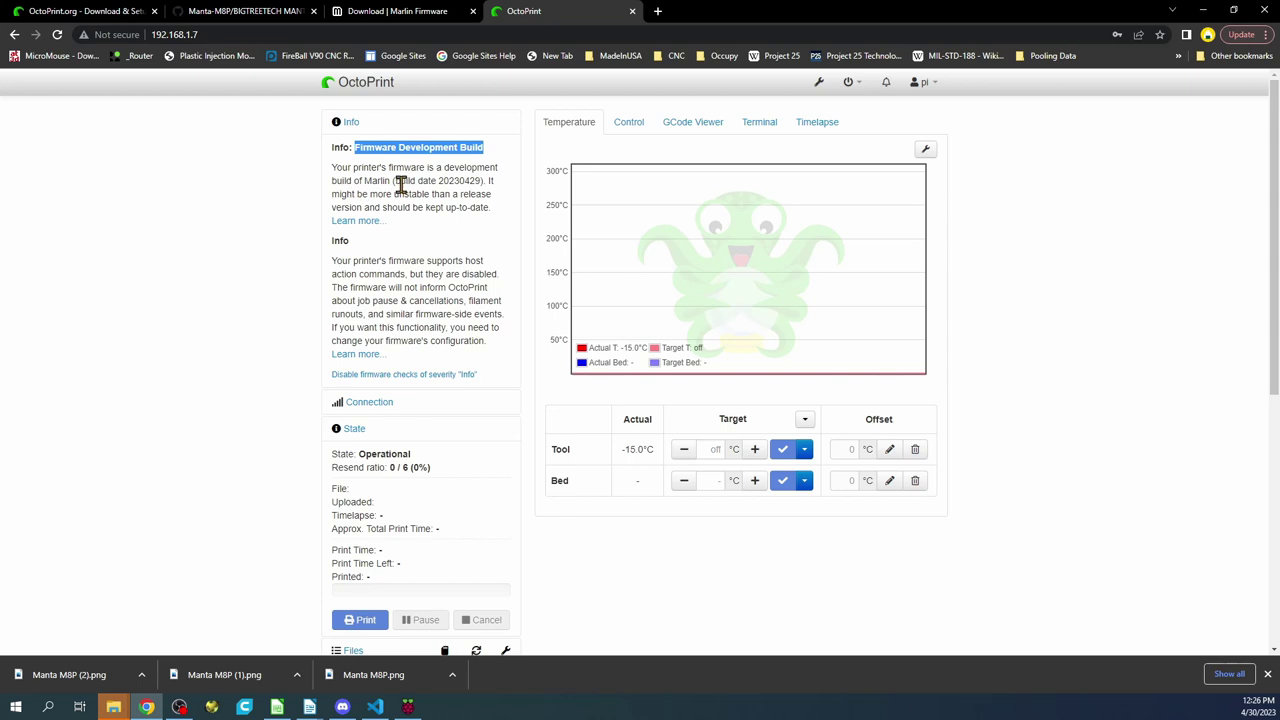
{"action": "left_click_drag", "start_coordinate": [394, 181], "coordinate": [490, 207]}
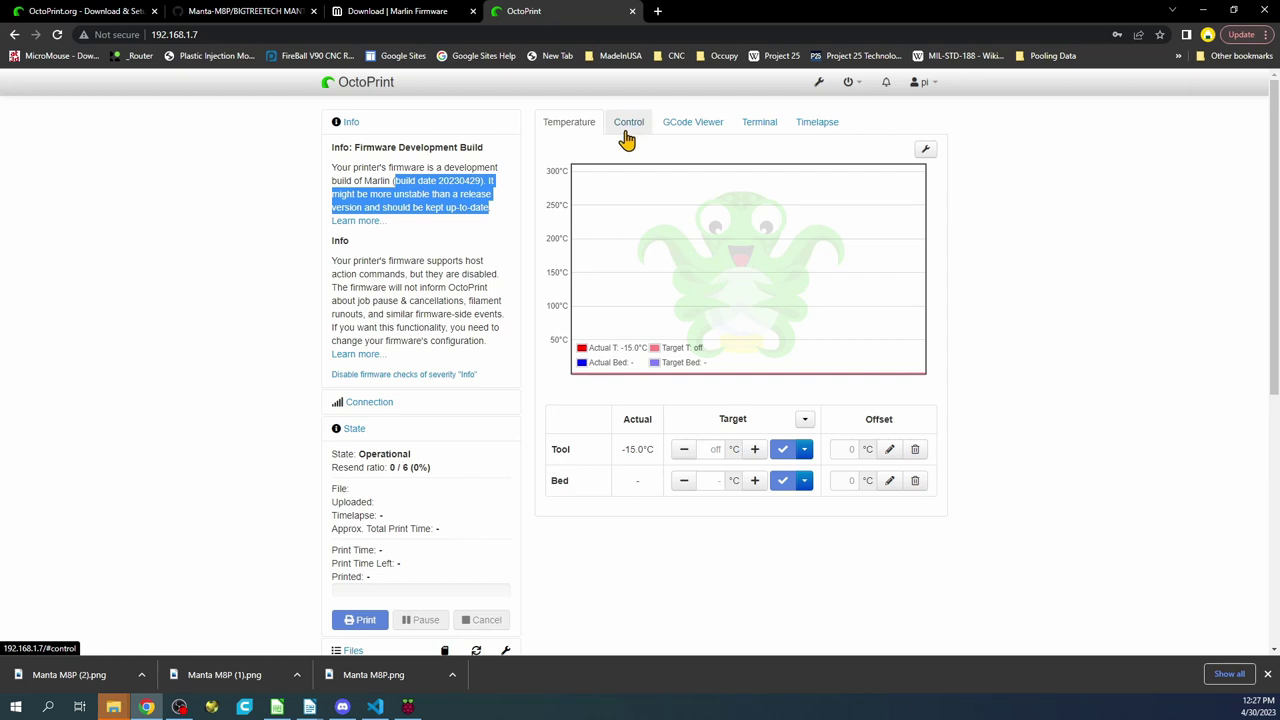
Send M119 to the printer from the terminal and highlight the reported endstop status lines
{"action": "left_click", "coordinate": [764, 132]}
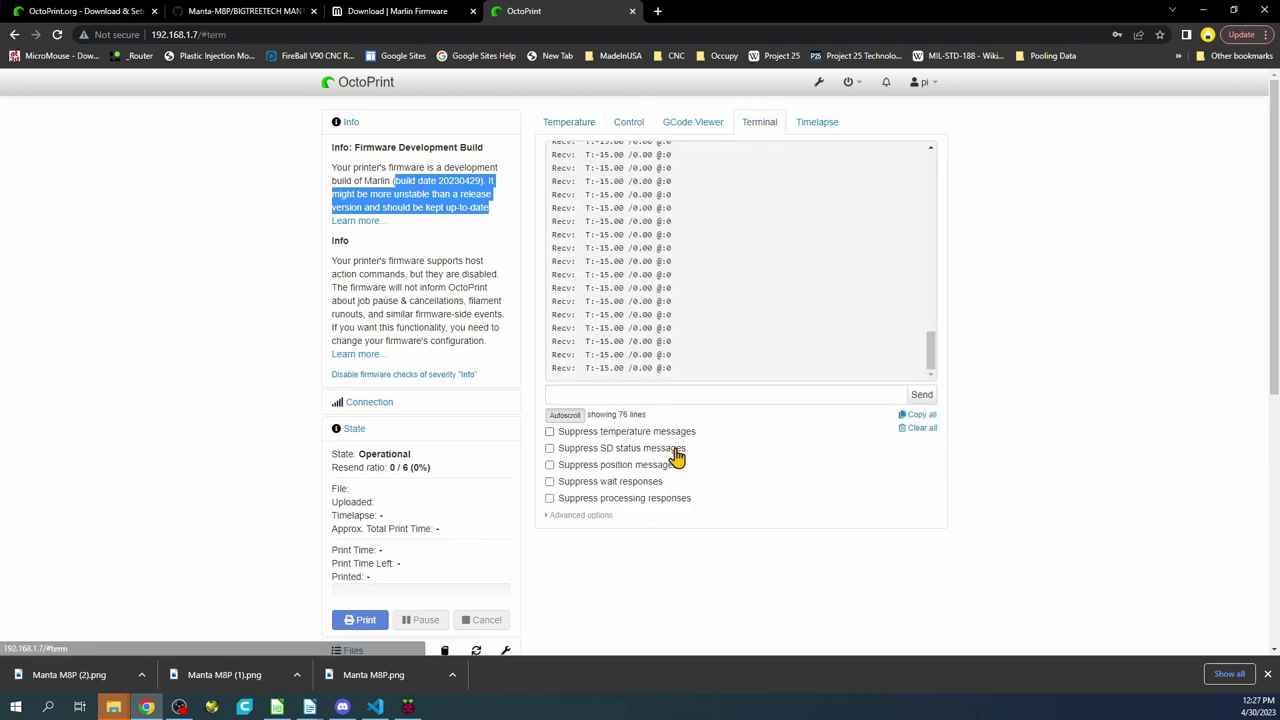
{"action": "left_click", "coordinate": [633, 396]}
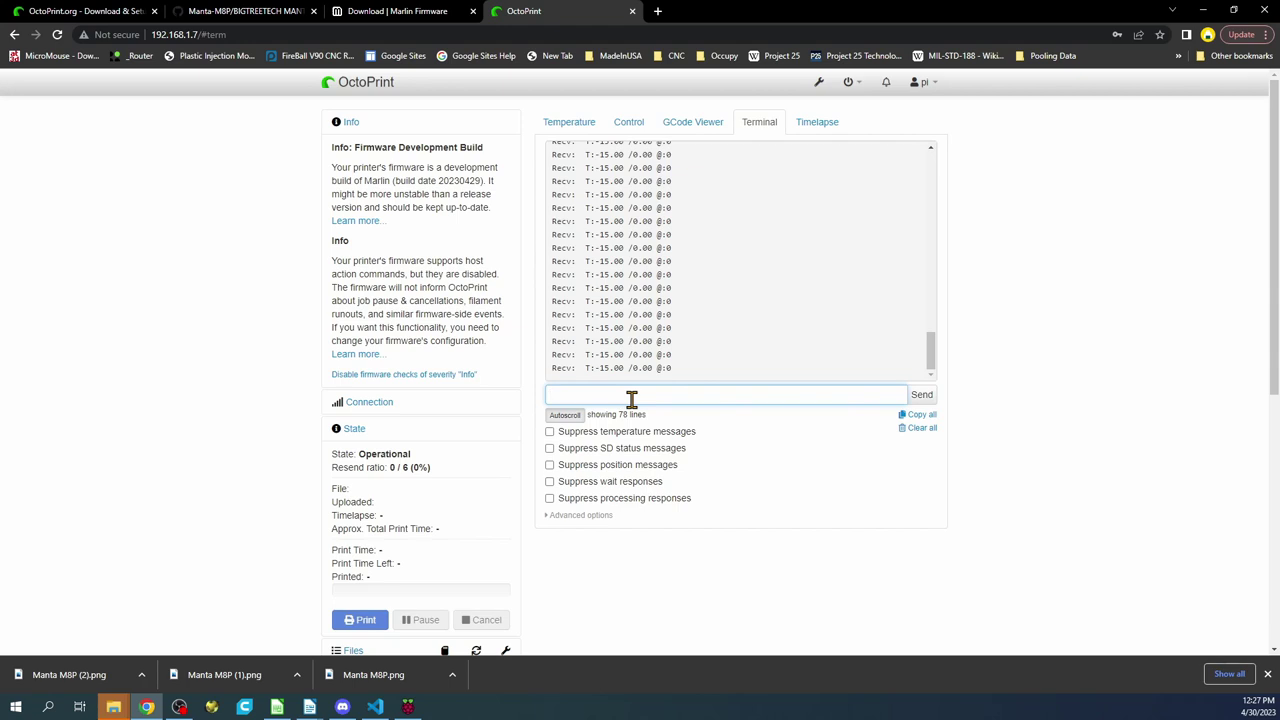
{"action": "type", "text": "M119"}
{"action": "key", "text": "Return"}
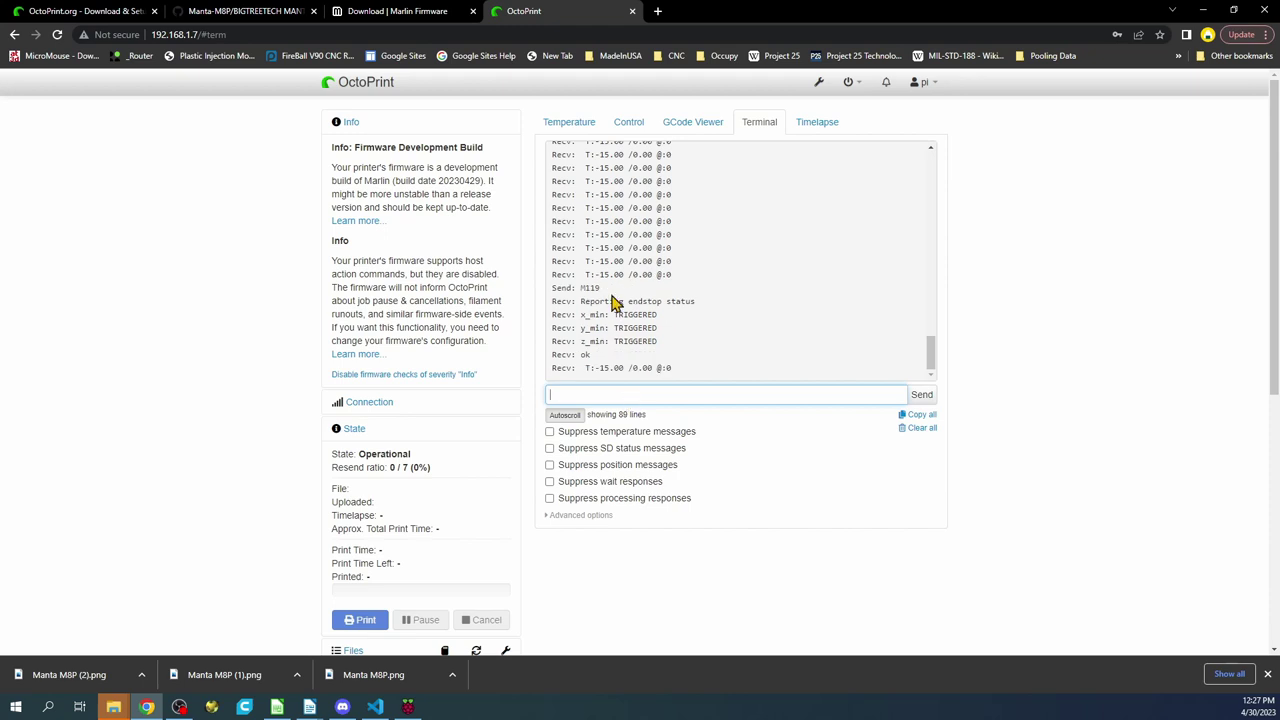
{"action": "left_click_drag", "start_coordinate": [668, 344], "coordinate": [534, 294]}
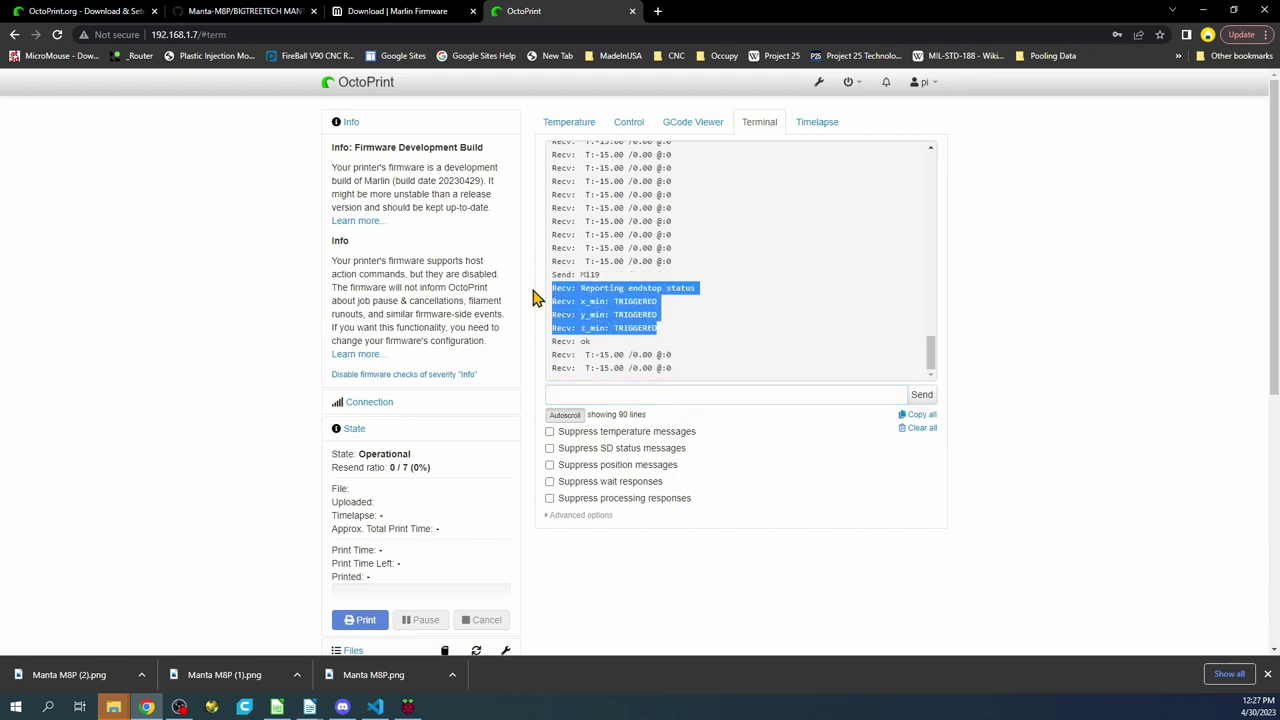